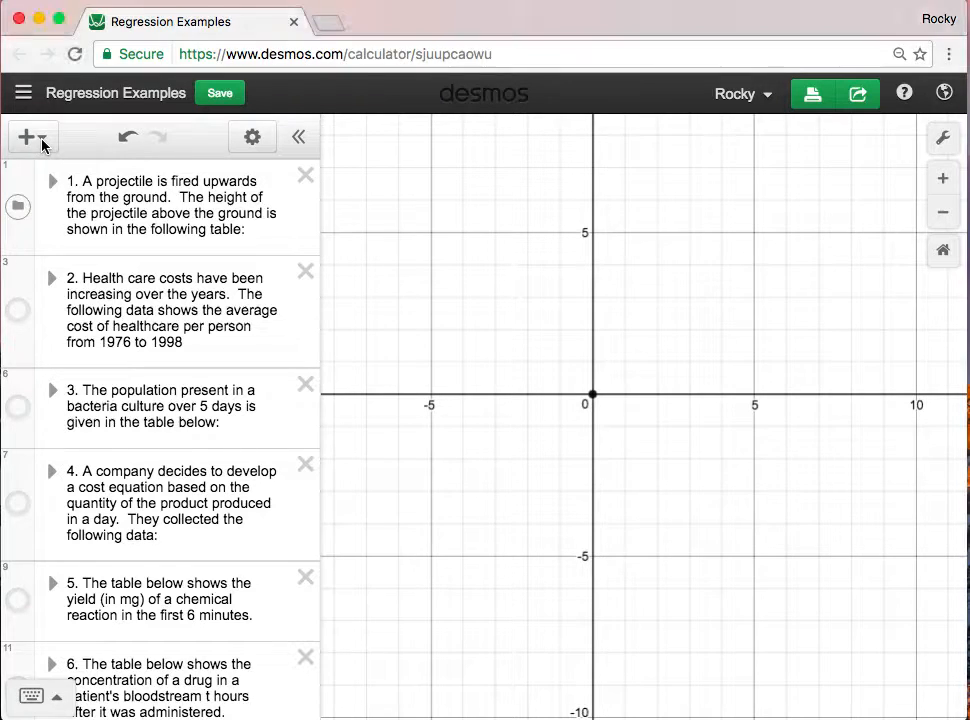
- Expand the folder of the first problem, about the projectile fired upwards, to show its data table
click(44, 146)
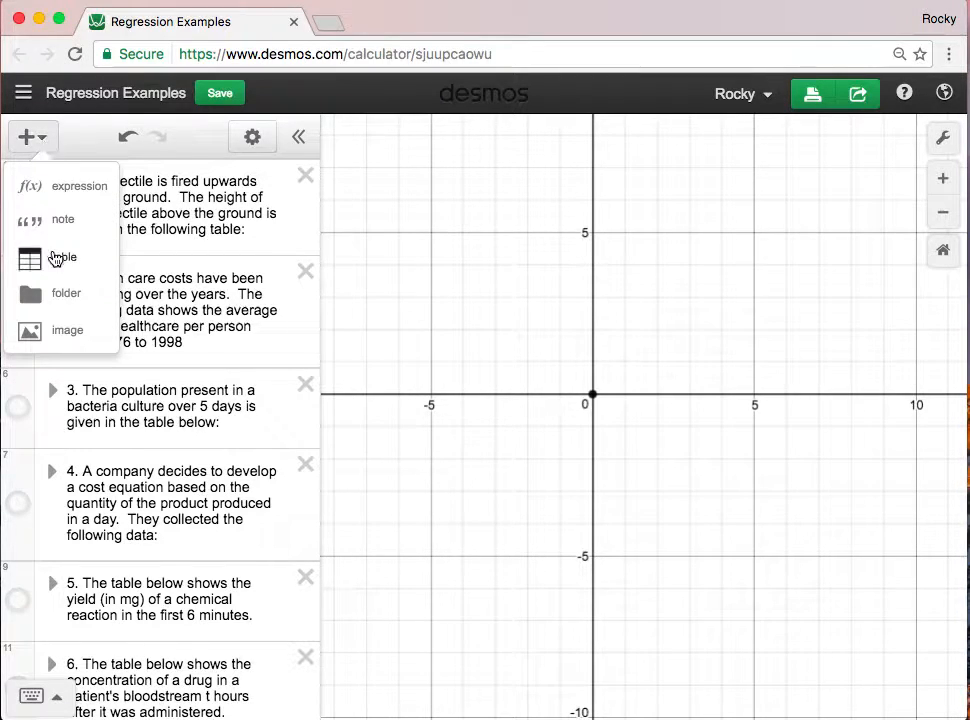
click(158, 228)
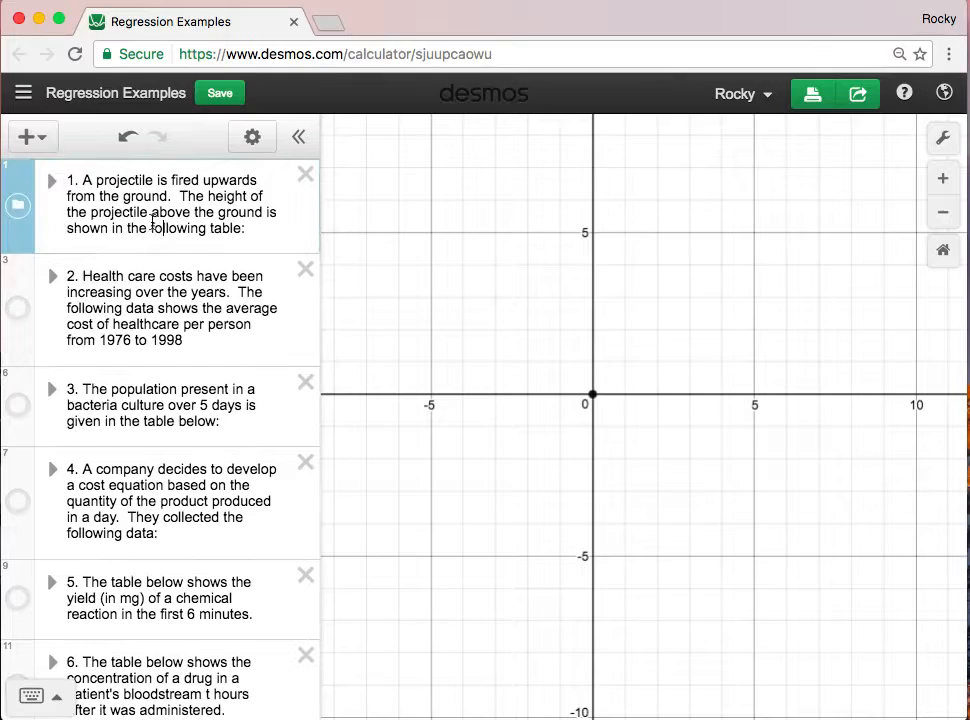
click(50, 186)
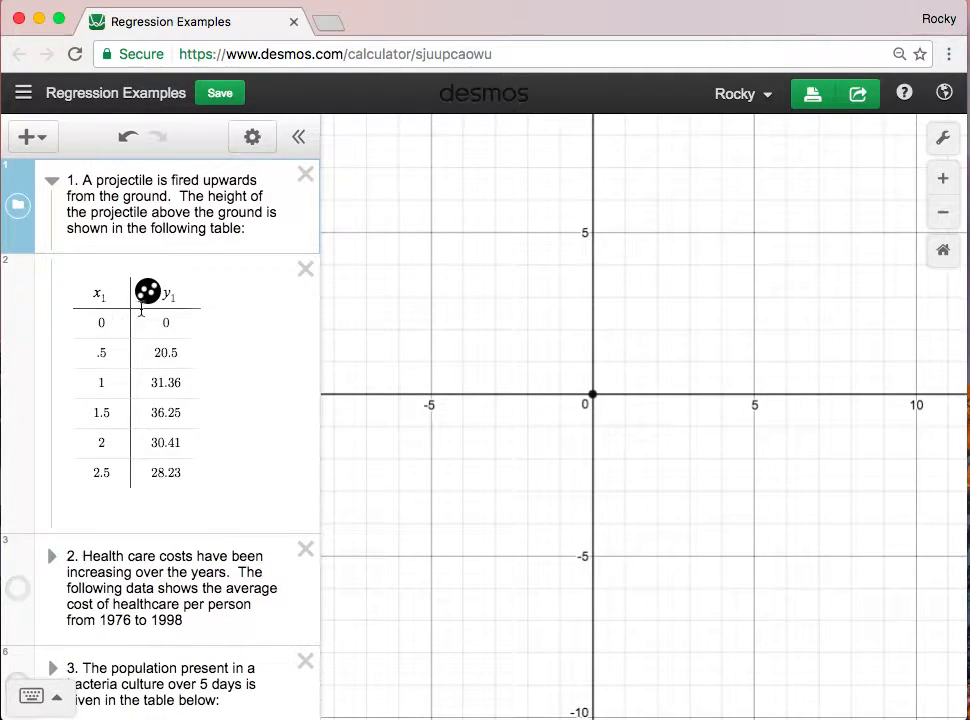
click(104, 322)
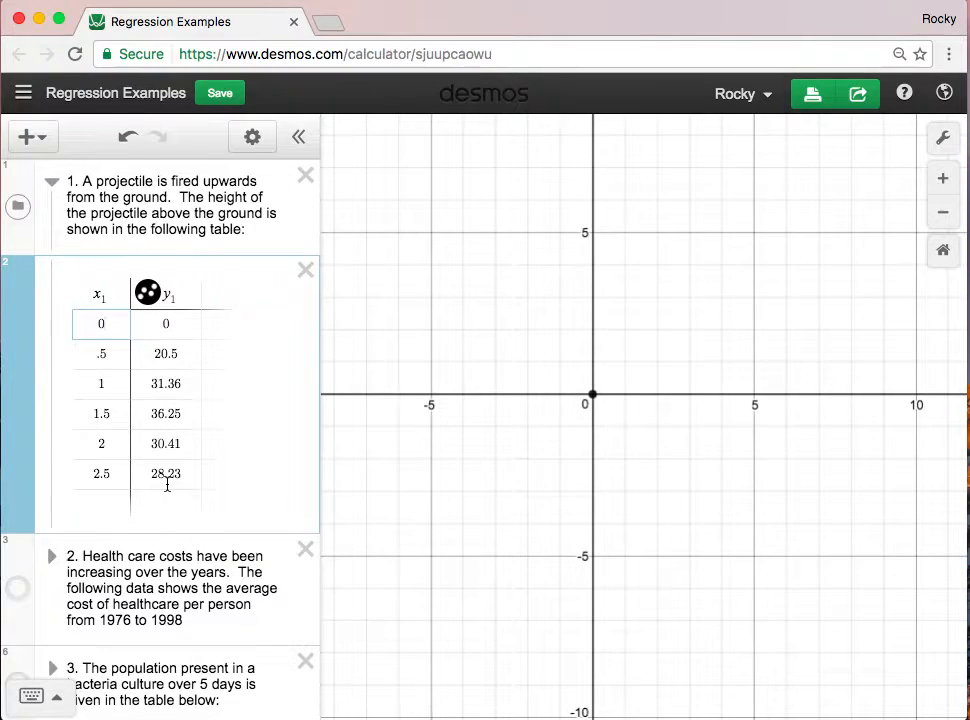
click(82, 502)
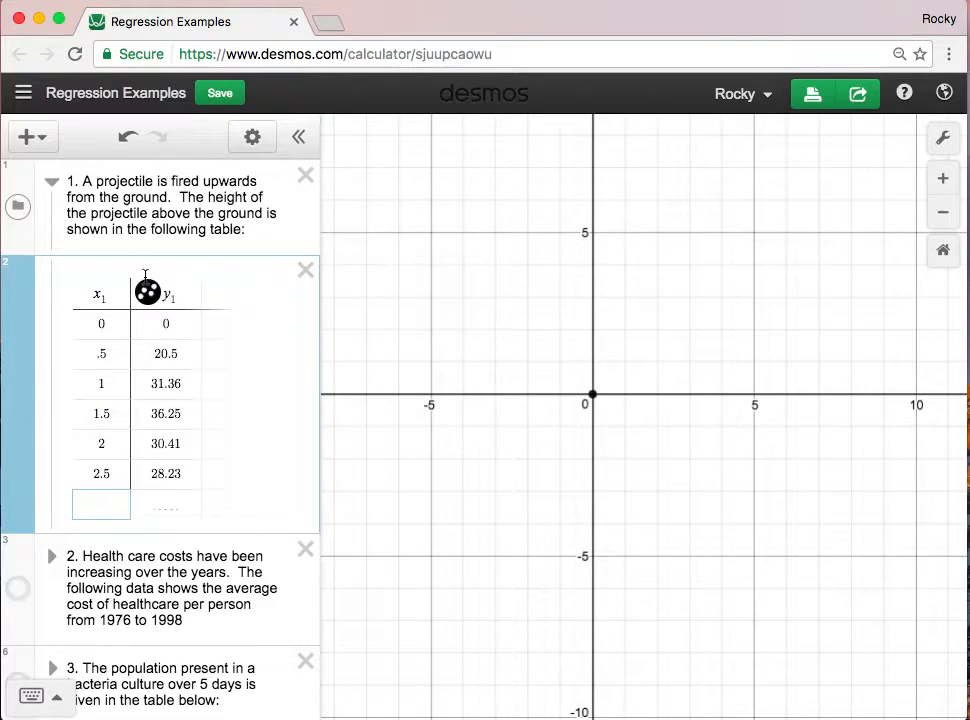
- Set the graph's x-axis range from 0 to 3 for the projectile data
drag(656, 323, 588, 378)
scroll(588, 378, down, 5)
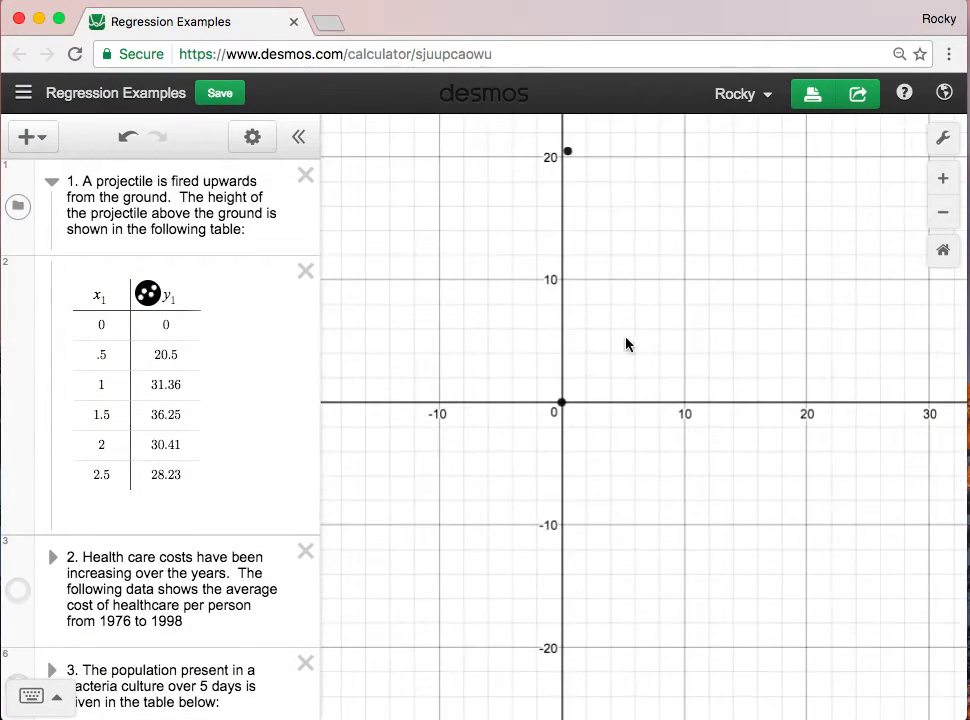
scroll(628, 342, down, 5)
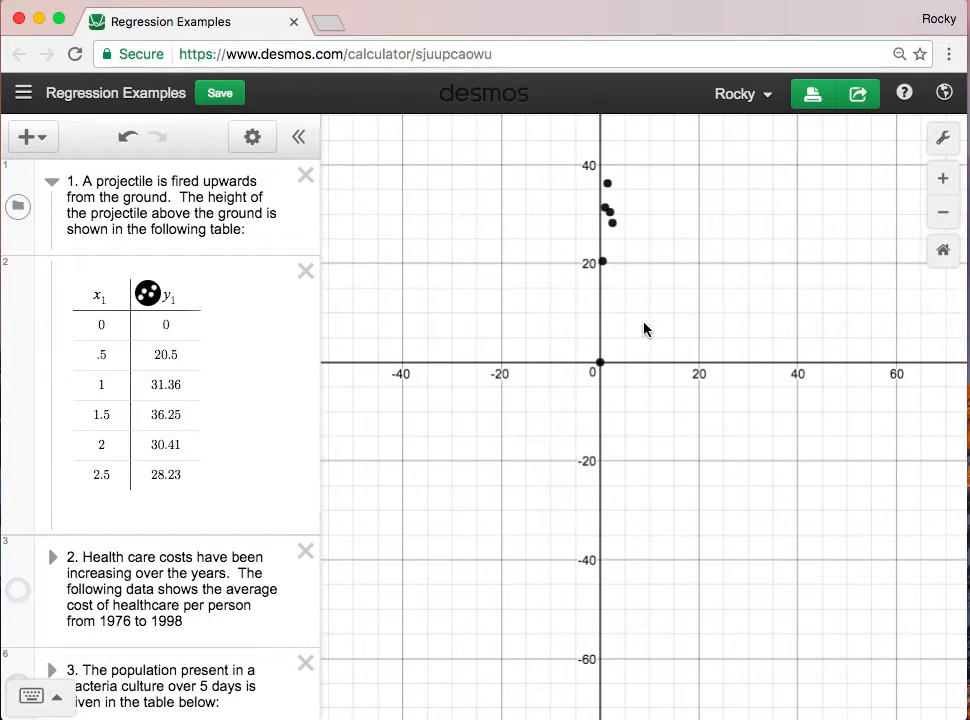
scroll(637, 272, up, 1)
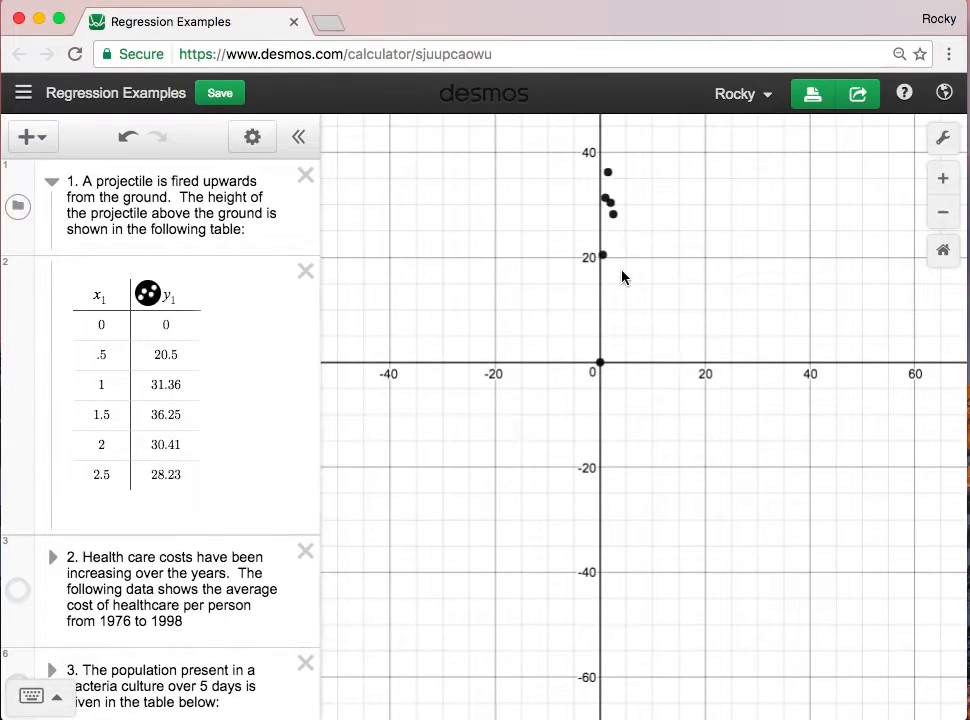
drag(656, 316, 585, 372)
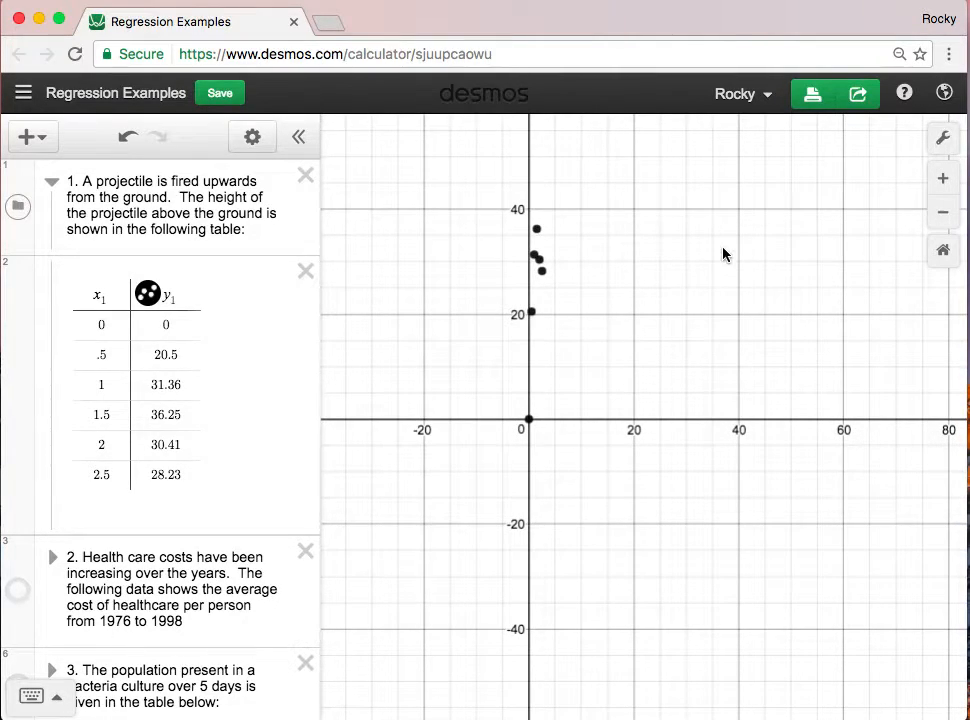
click(941, 146)
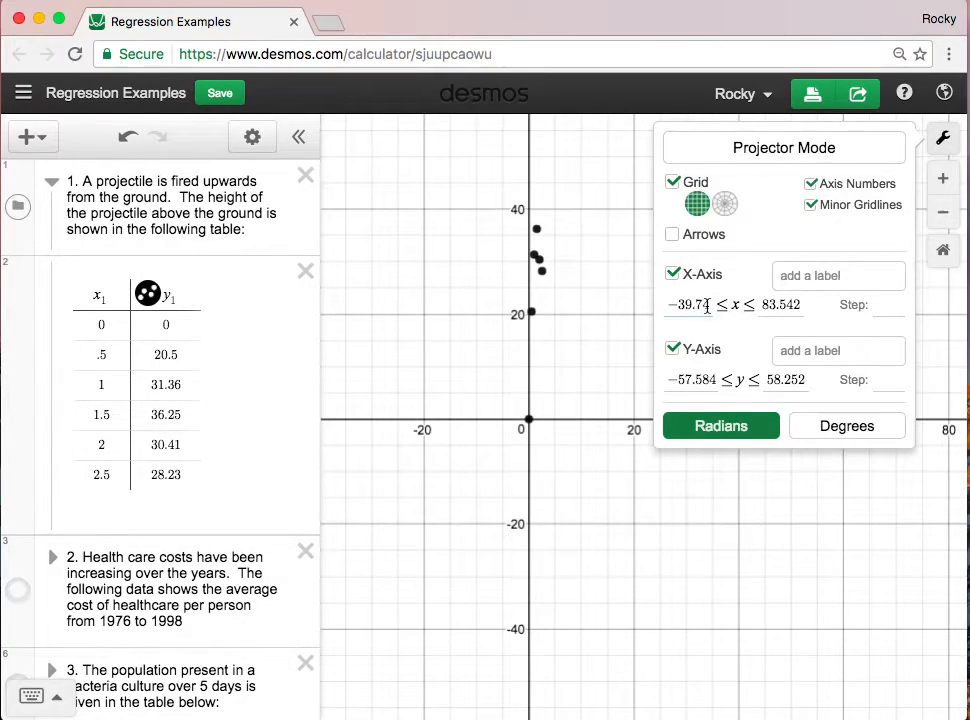
drag(707, 307, 667, 304)
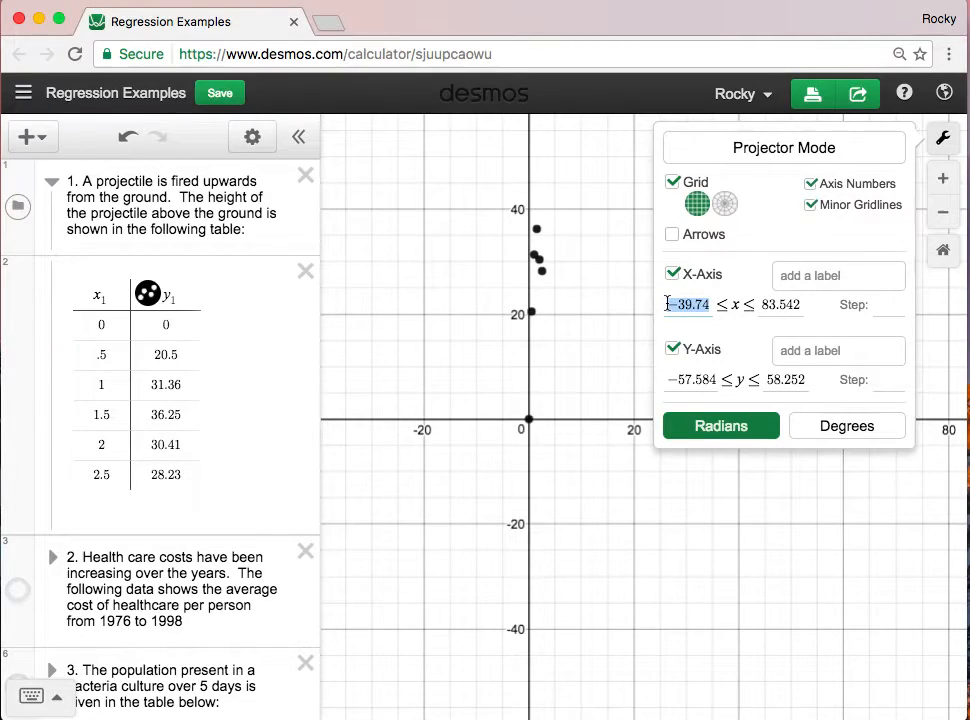
text(0)
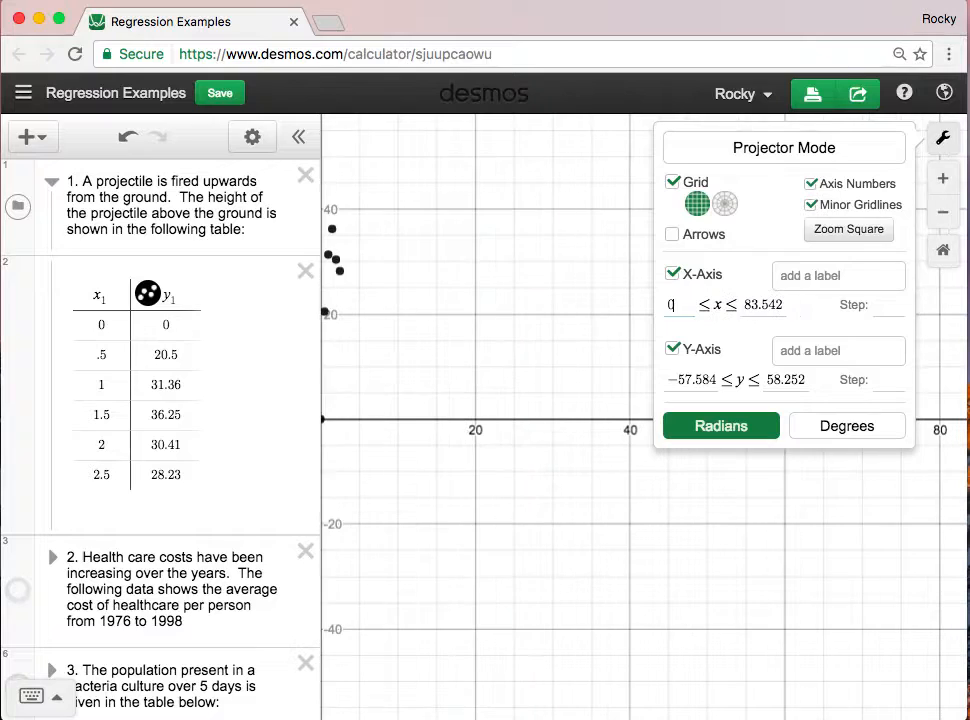
click(760, 304)
drag(783, 305, 741, 304)
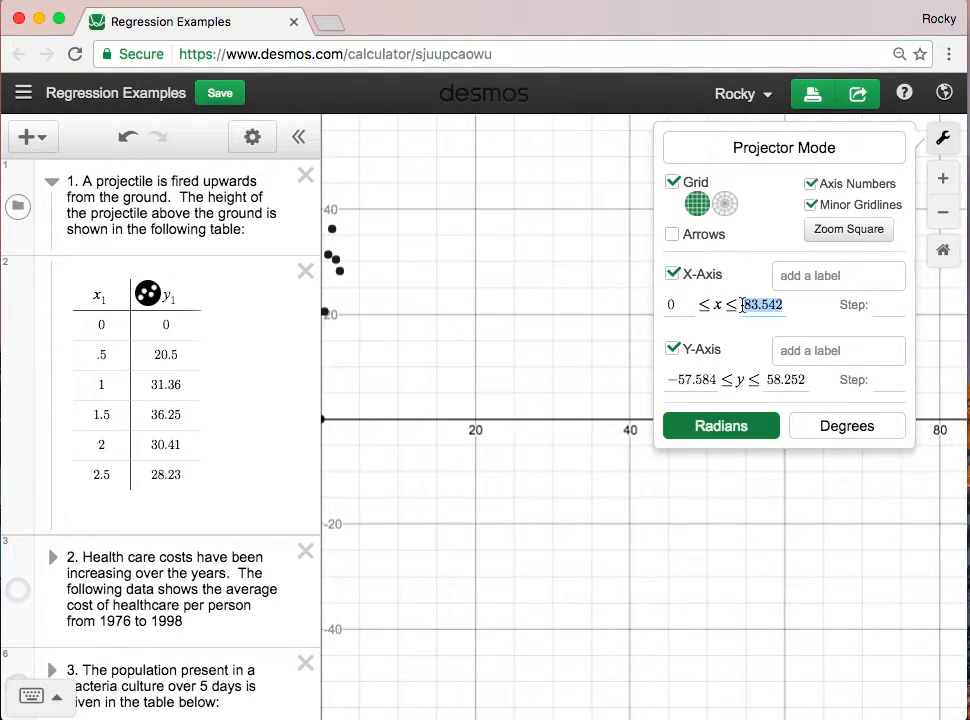
text(3)
- Label the graph's x-axis "time(seconds)"
click(806, 284)
text(time(seconds))
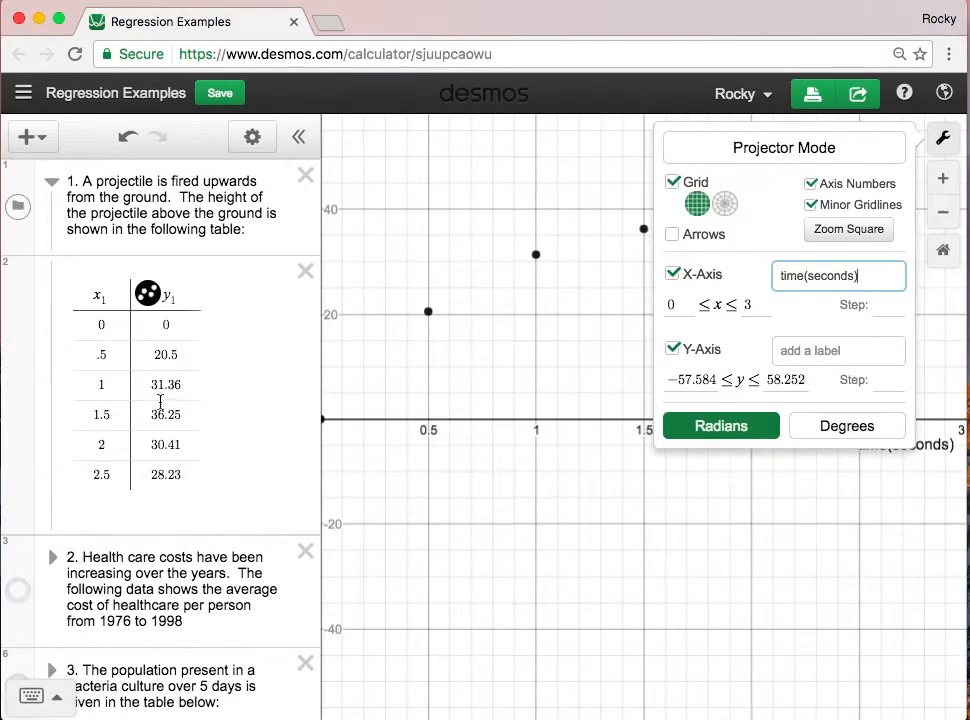
- Set the graph's y-axis range from 0 to 40
drag(663, 384, 713, 384)
text(0)
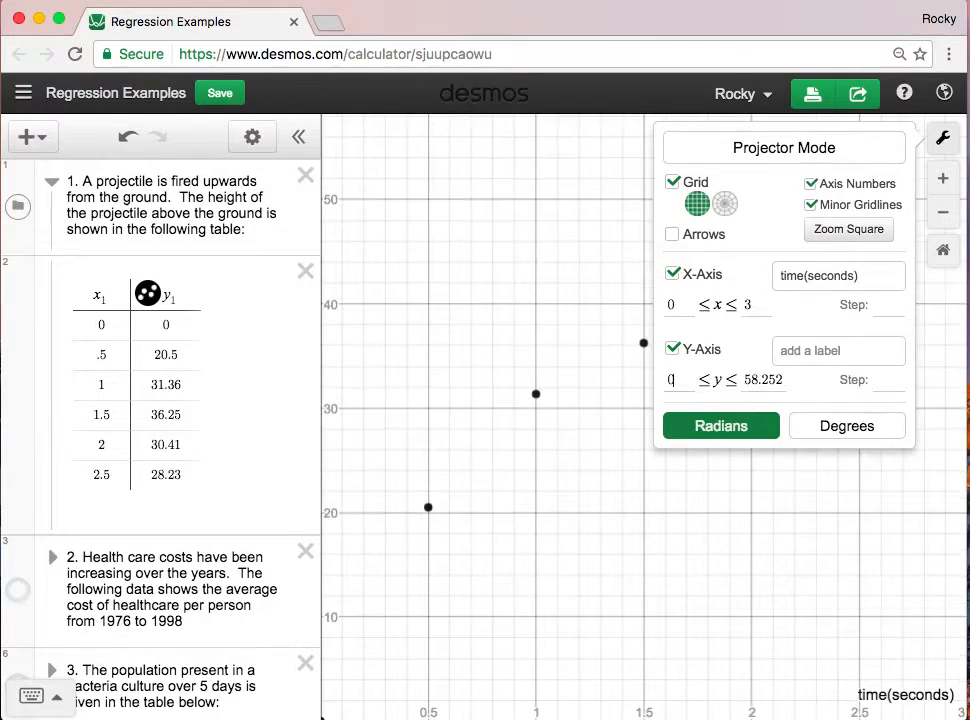
drag(779, 381, 727, 381)
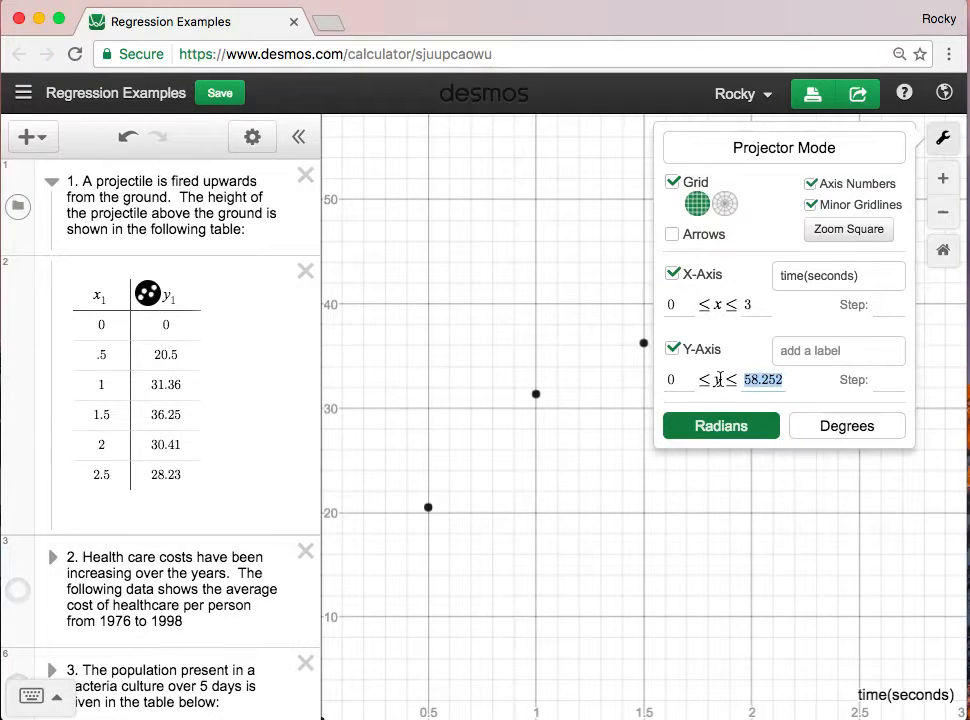
text(40)
- Label the y-axis "height (feet)" and close the graph settings
click(812, 349)
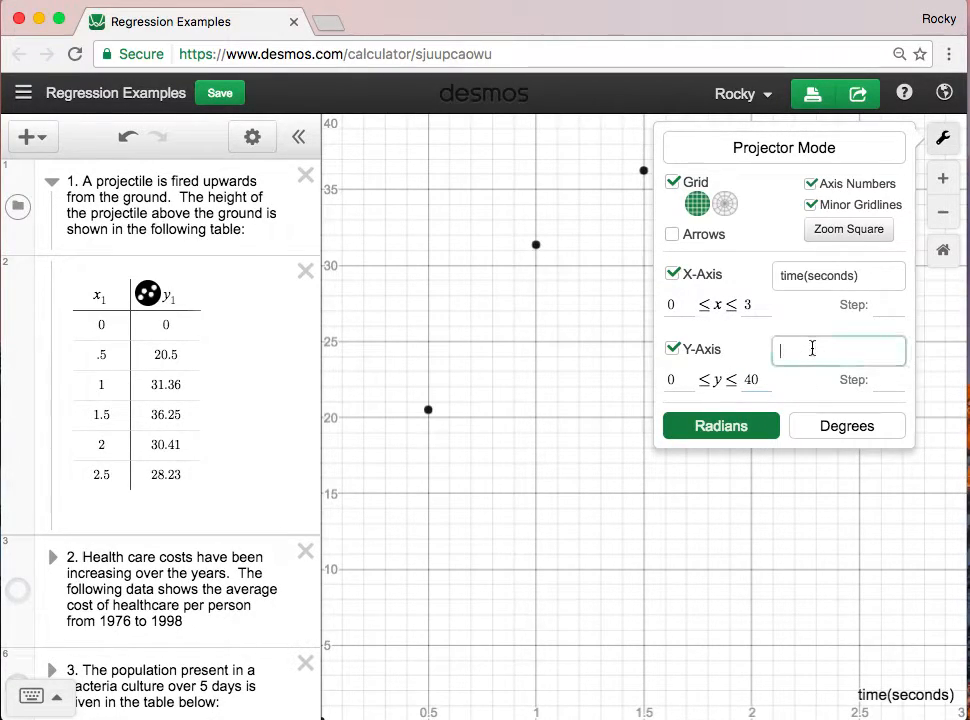
text(hie)
key(BackSpace)
key(BackSpace)
text(eight)
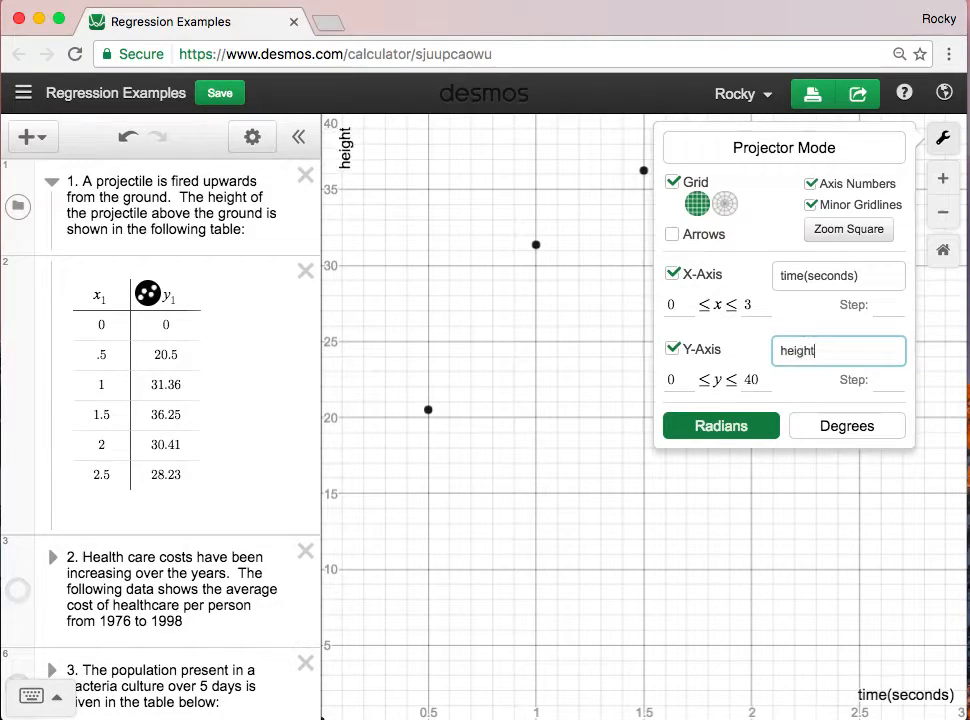
text( ()
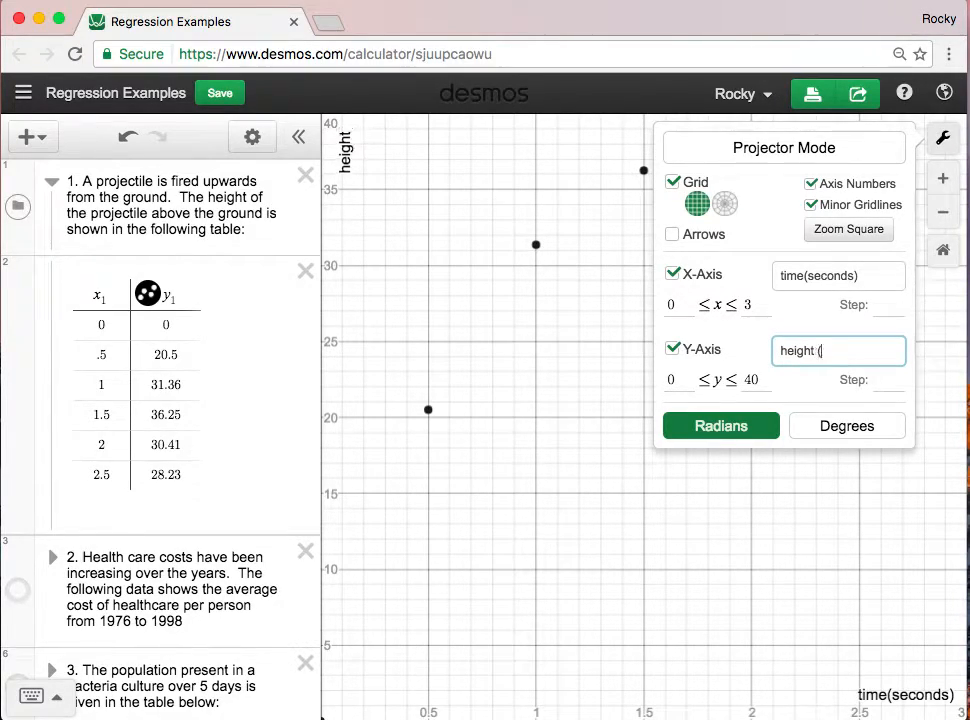
text(feet))
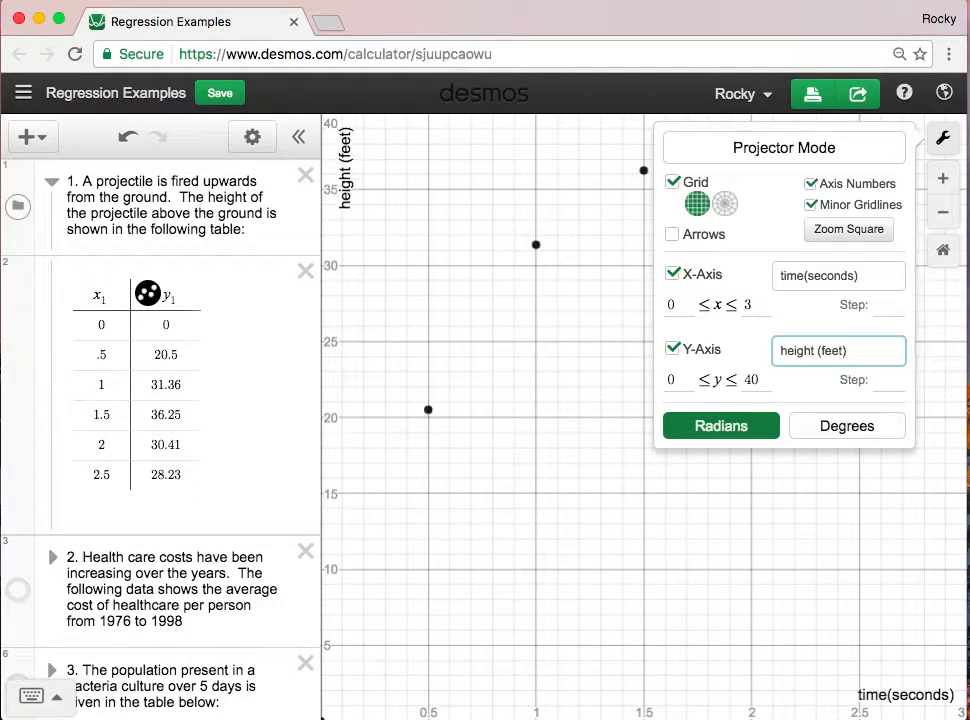
click(846, 520)
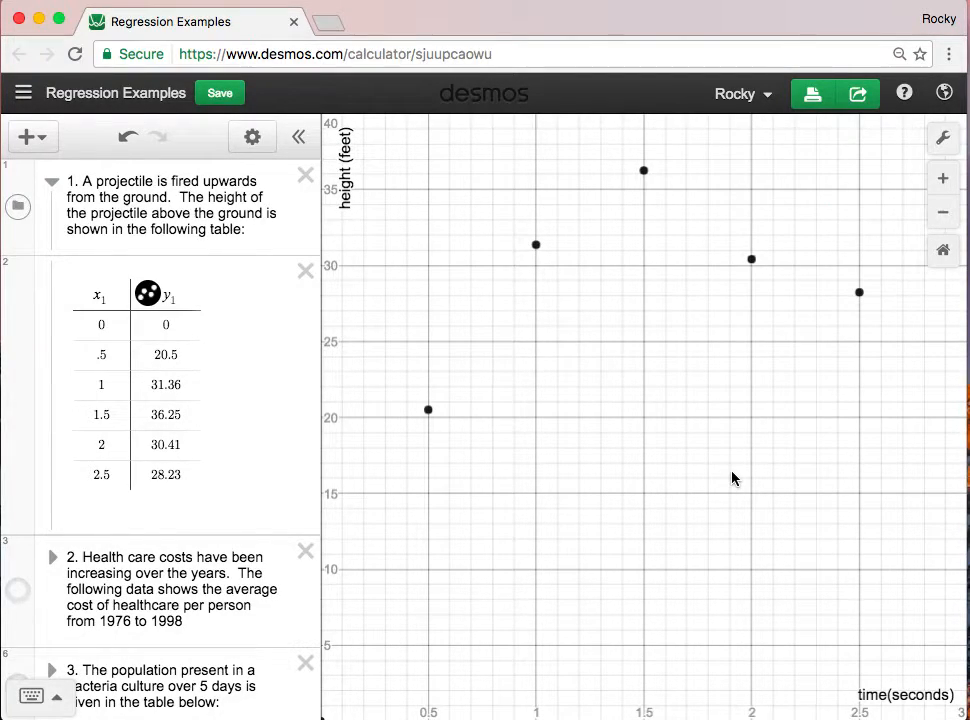
- Add a new expression below the projectile data table containing the linear equation y = mx + b
scroll(732, 478, down, 5)
drag(732, 459, 647, 425)
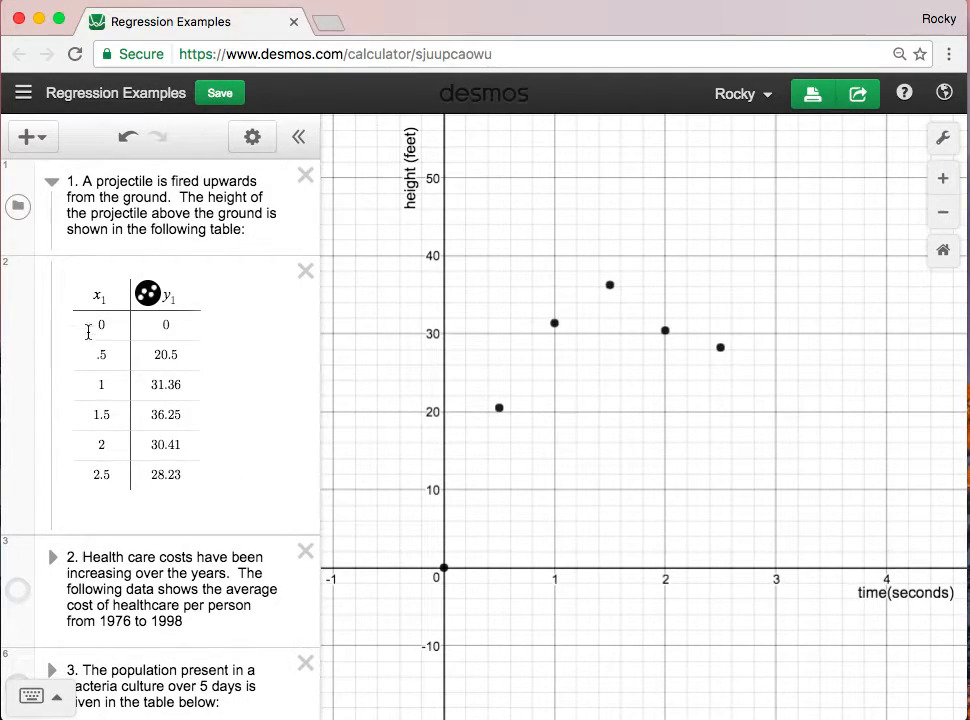
click(42, 139)
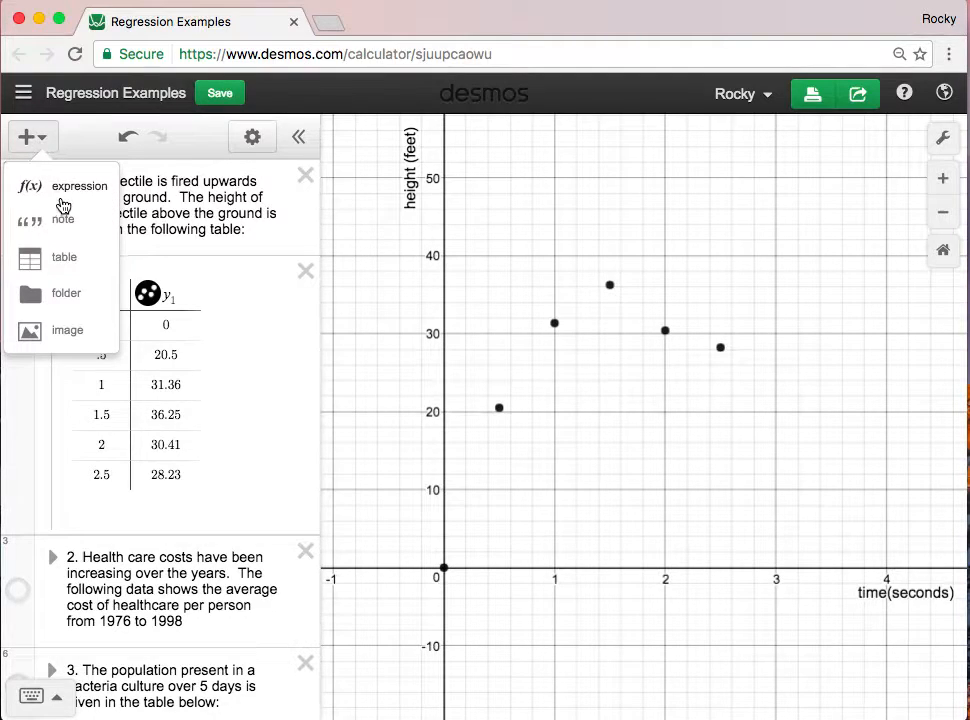
click(32, 195)
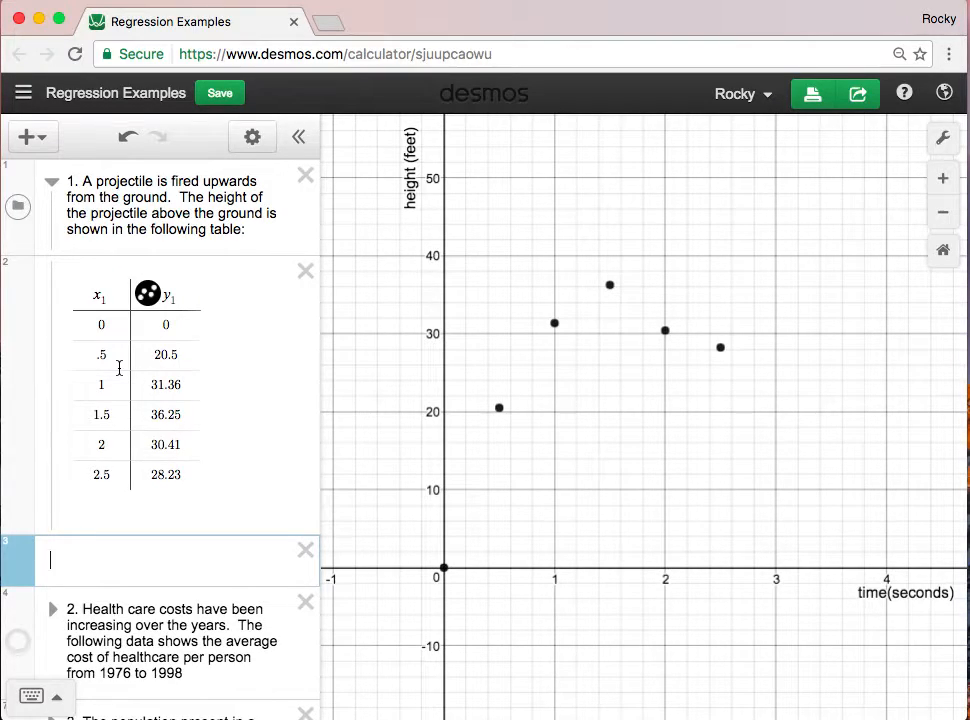
text(y=mx+b)
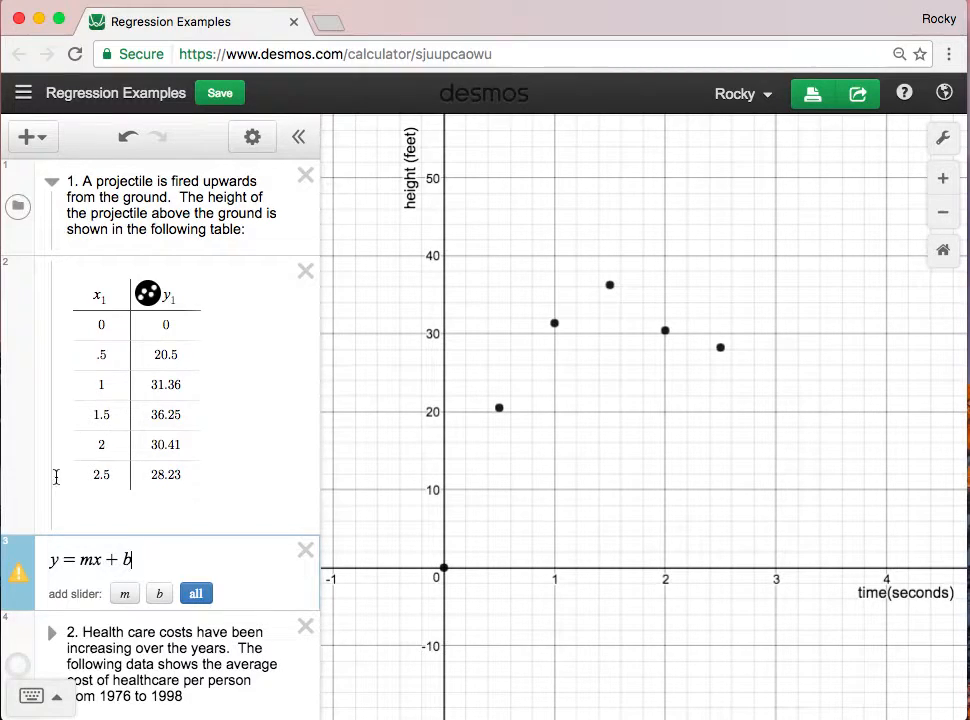
- Turn the linear equation into a regression on the table data, y₁ ~ mx₁ + b
click(74, 559)
key(BackSpace)
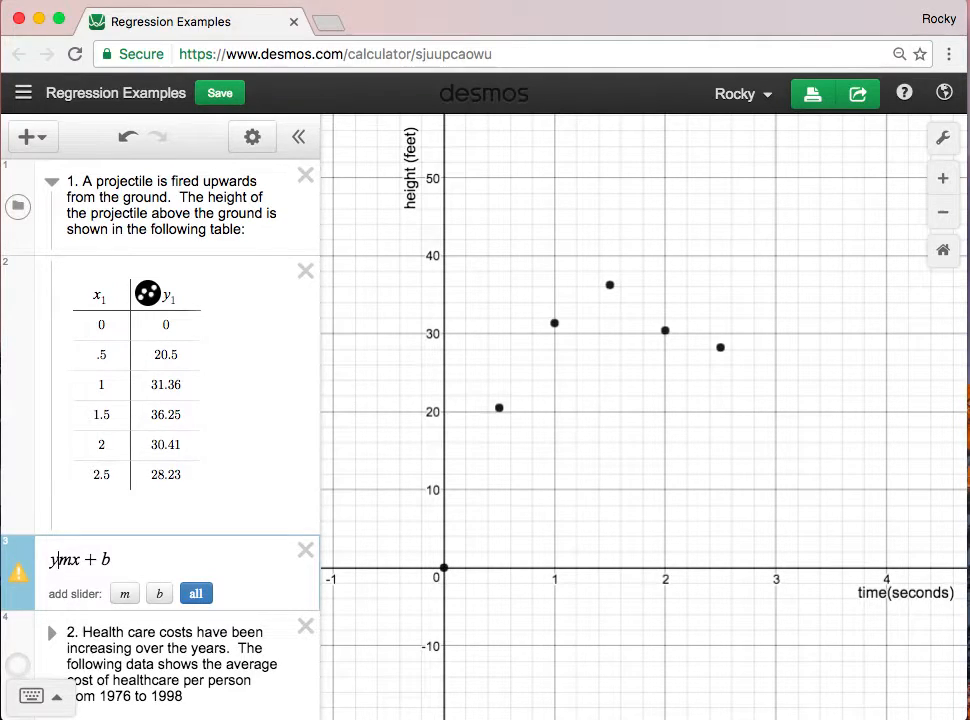
text(~)
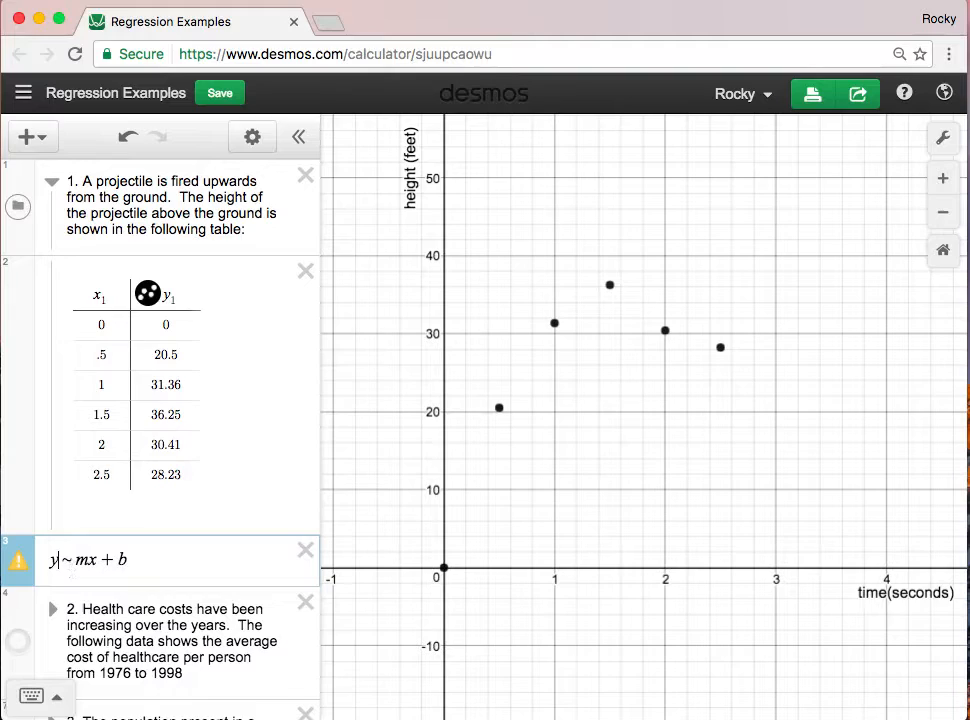
text(1)
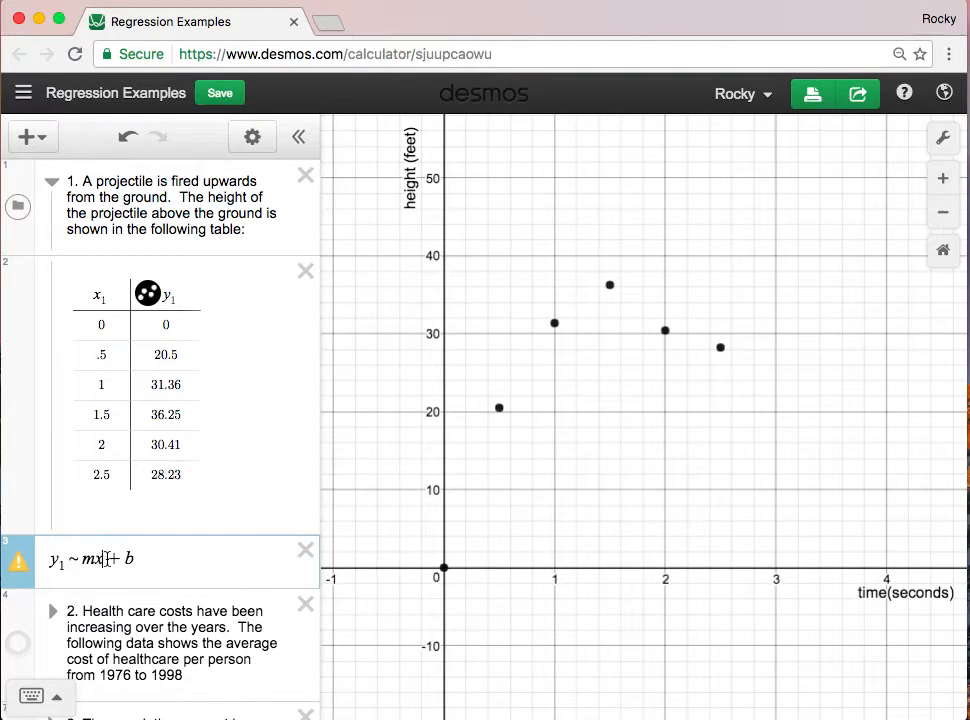
text(1)
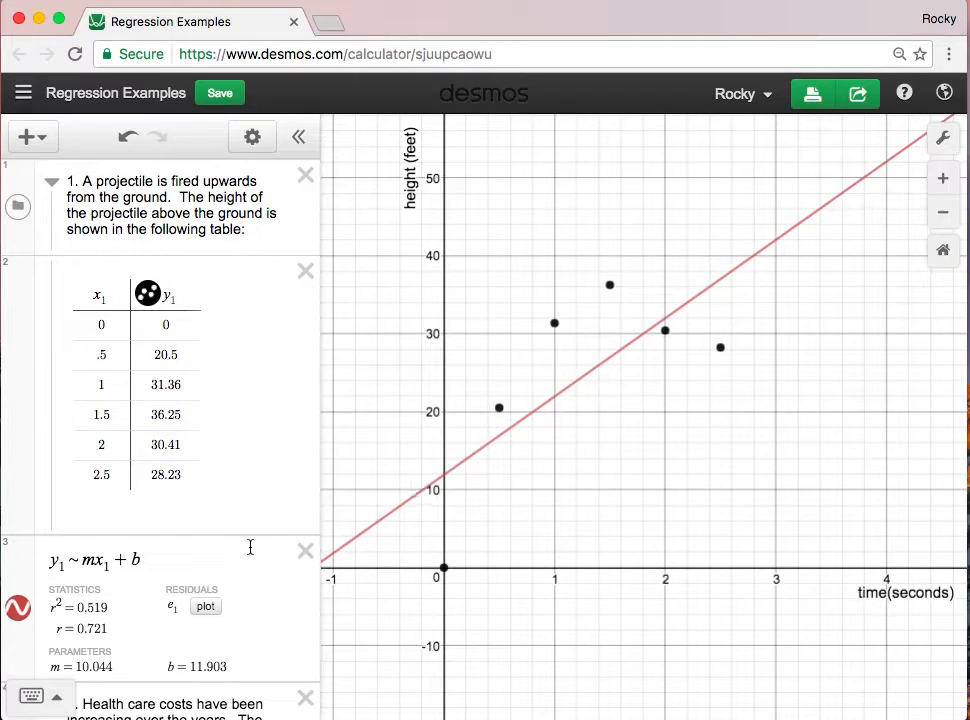
- Try a instead of m as the slope parameter of the linear regression, and change it back to m
scroll(235, 553, down, 3)
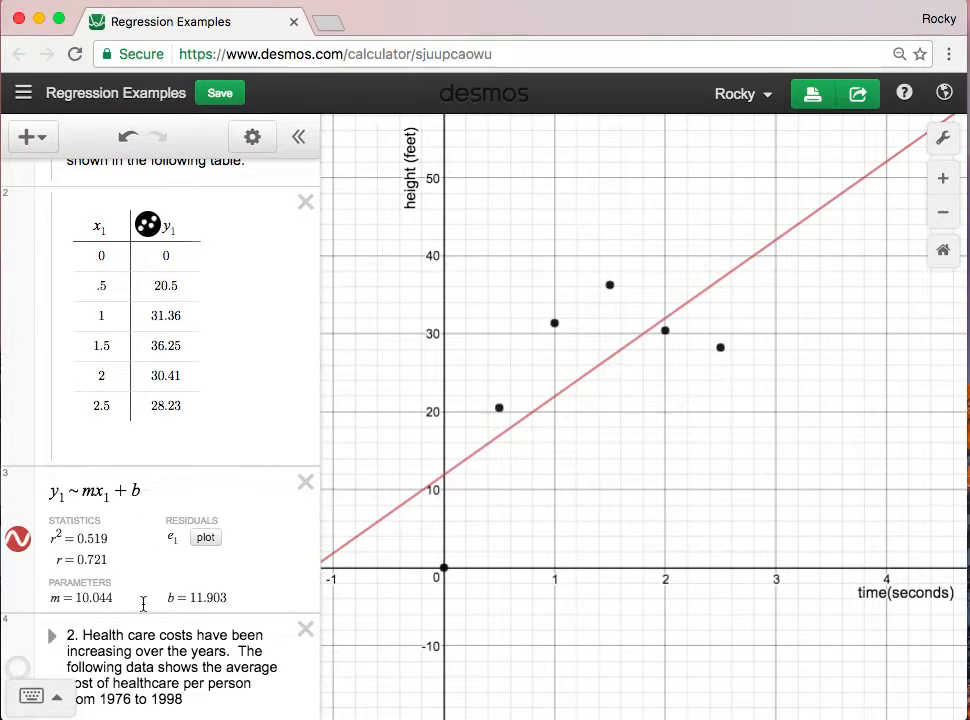
click(99, 491)
key(BackSpace)
text(a)
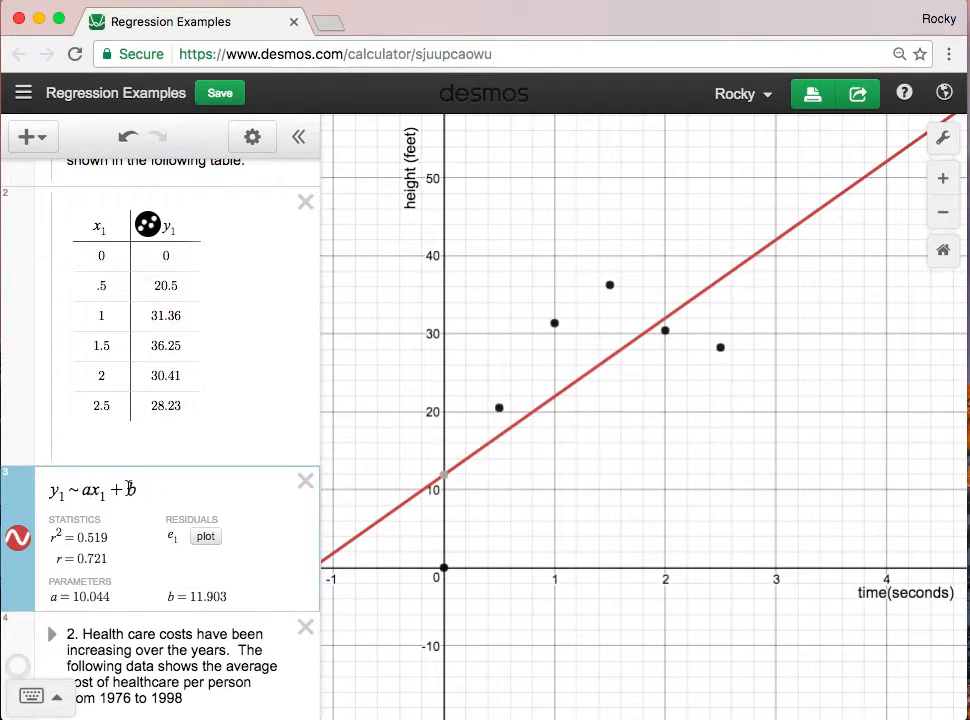
key(BackSpace)
text(m)
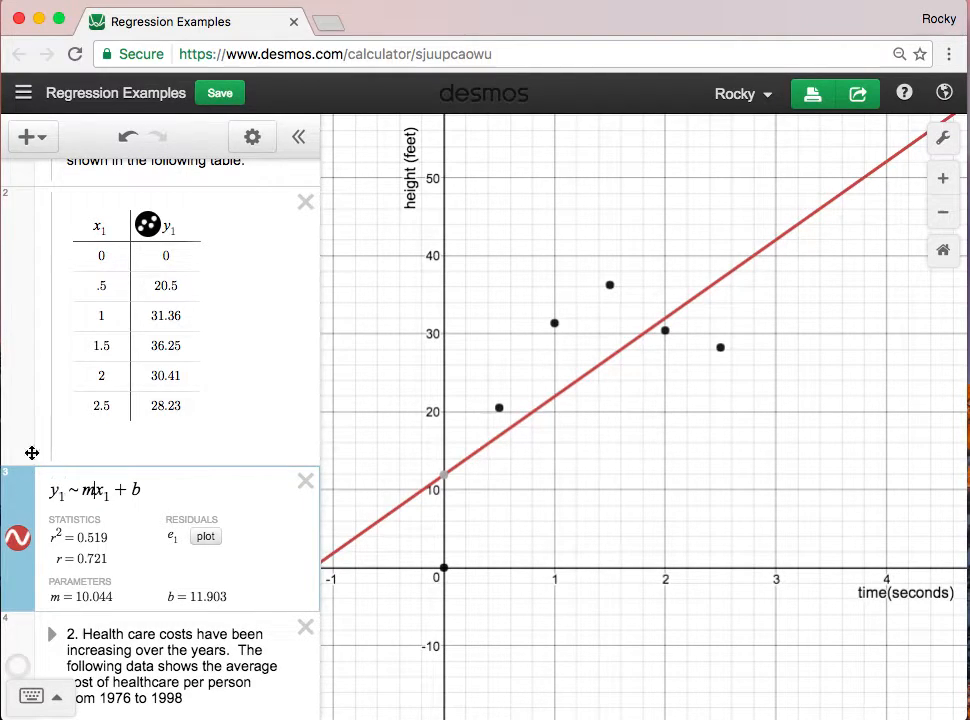
- Add a new expression below the linear regression containing the quadratic equation y = ax² + bx + c
click(30, 135)
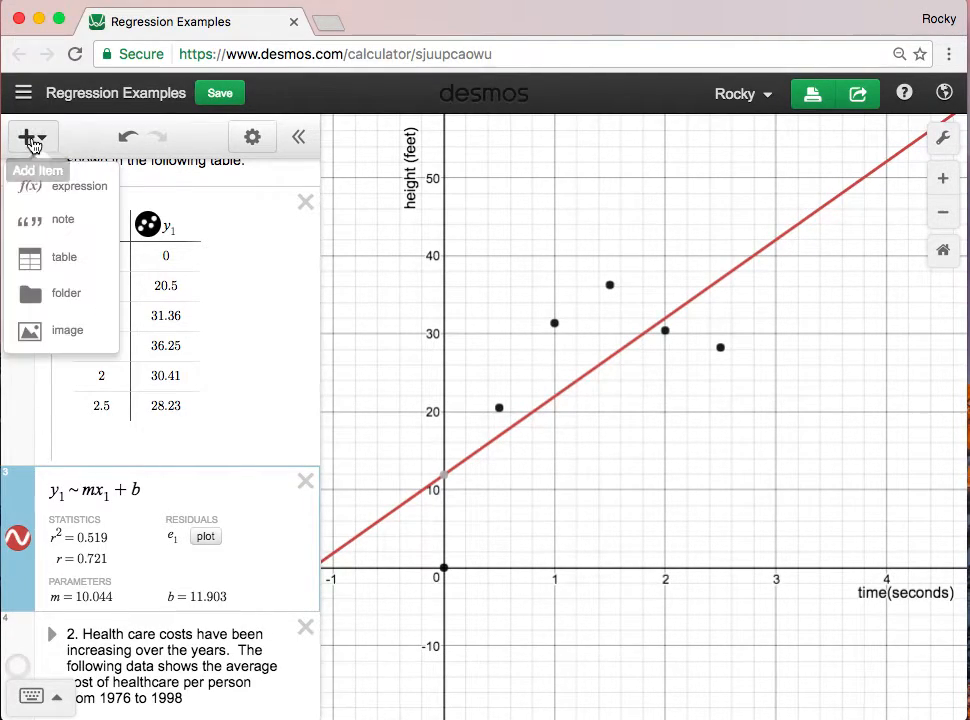
click(67, 190)
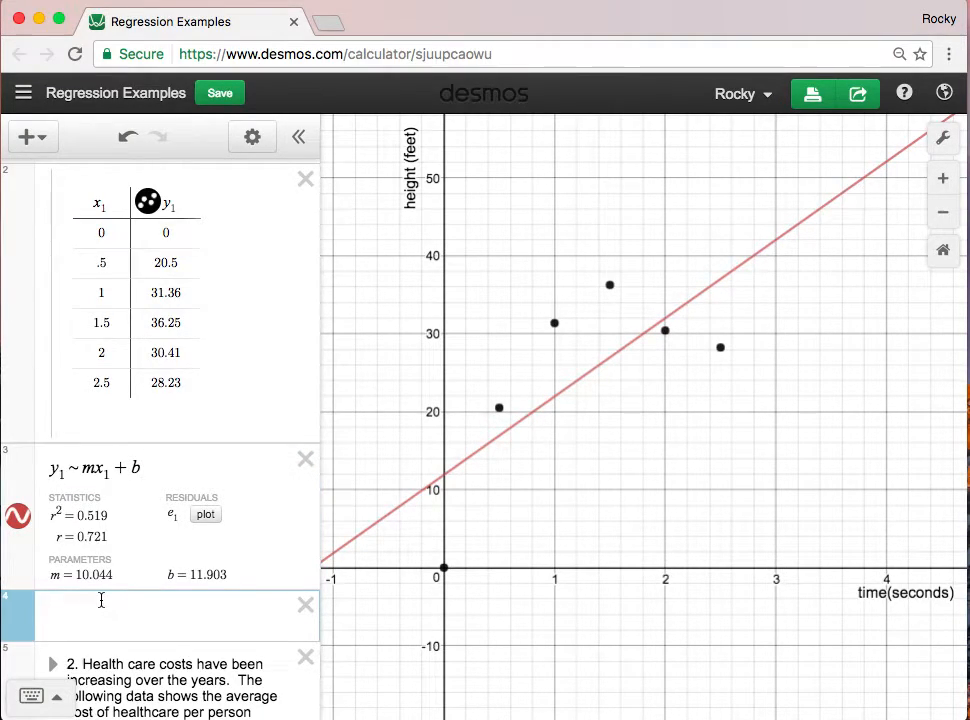
text(y = ax^2)
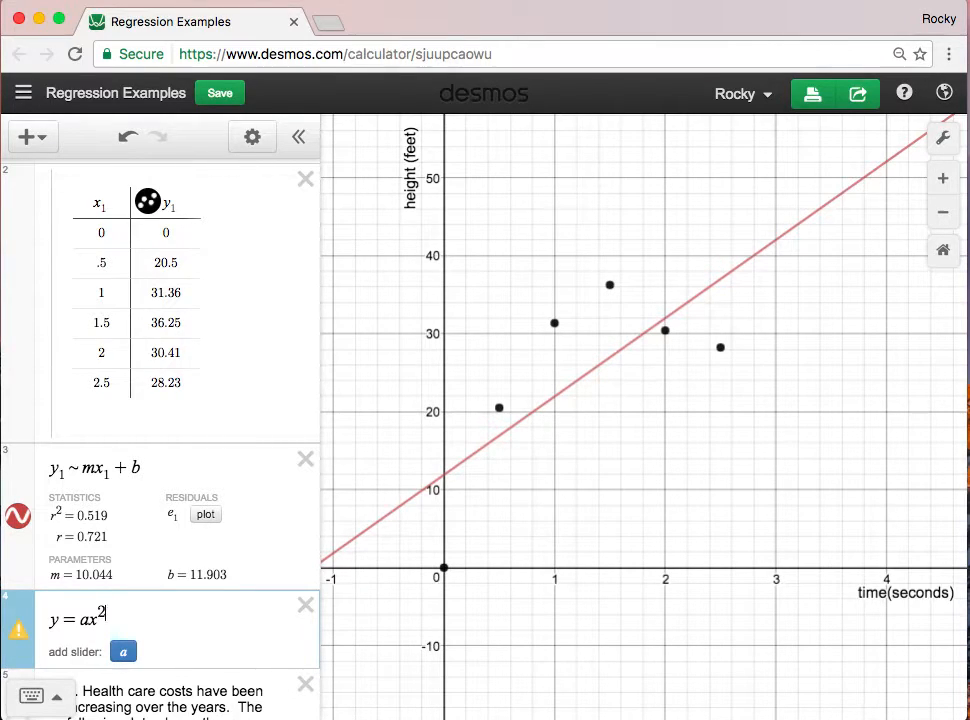
key(Right)
text(+bx+c)
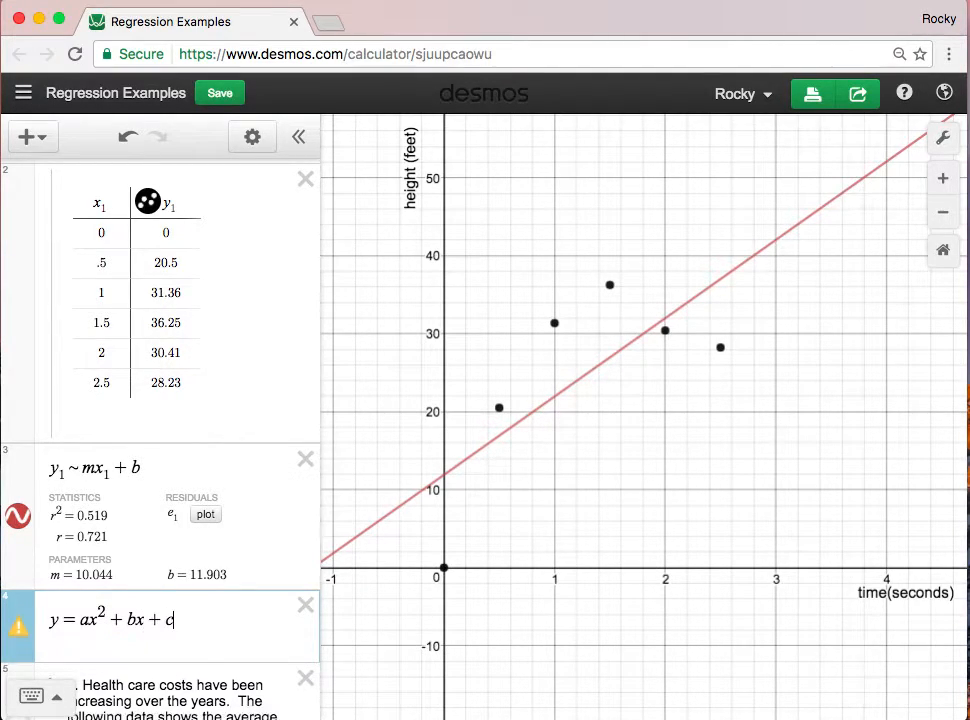
- Turn the quadratic equation into a regression on the table data, y₁ ~ ax₁² + bx₁ + c
key(Left)
key(Left)
key(Left)
key(BackSpace)
text(~)
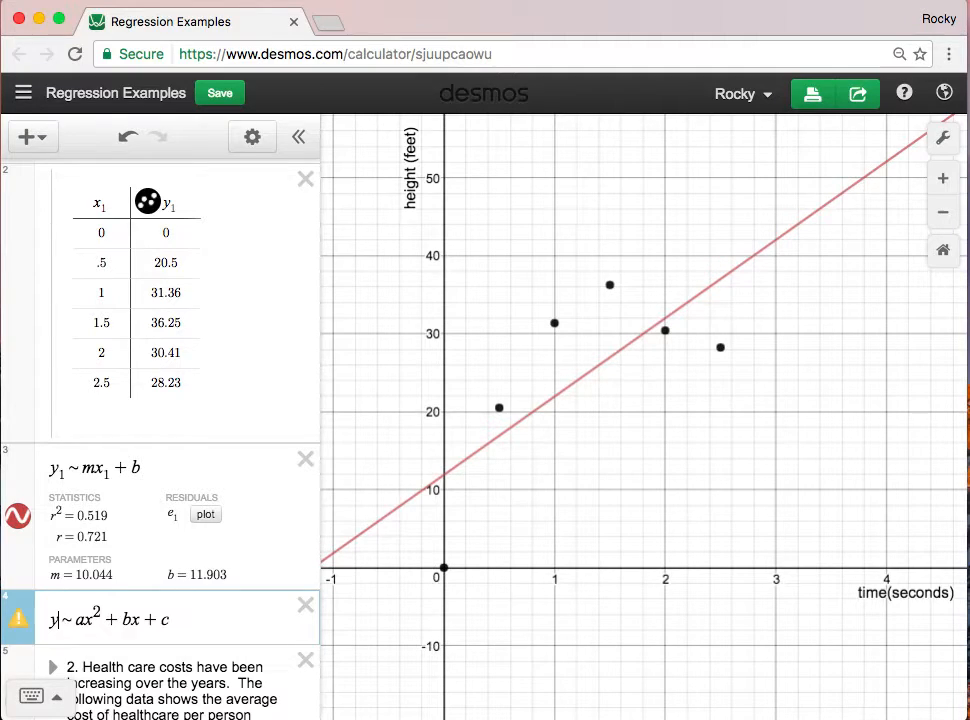
text(_1)
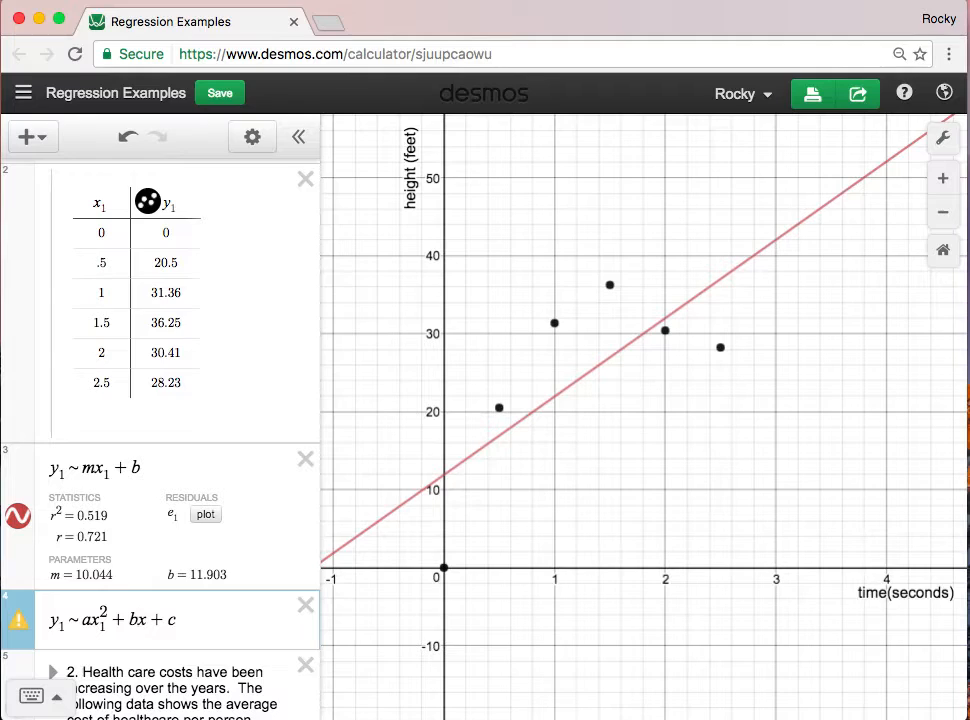
text(_1)
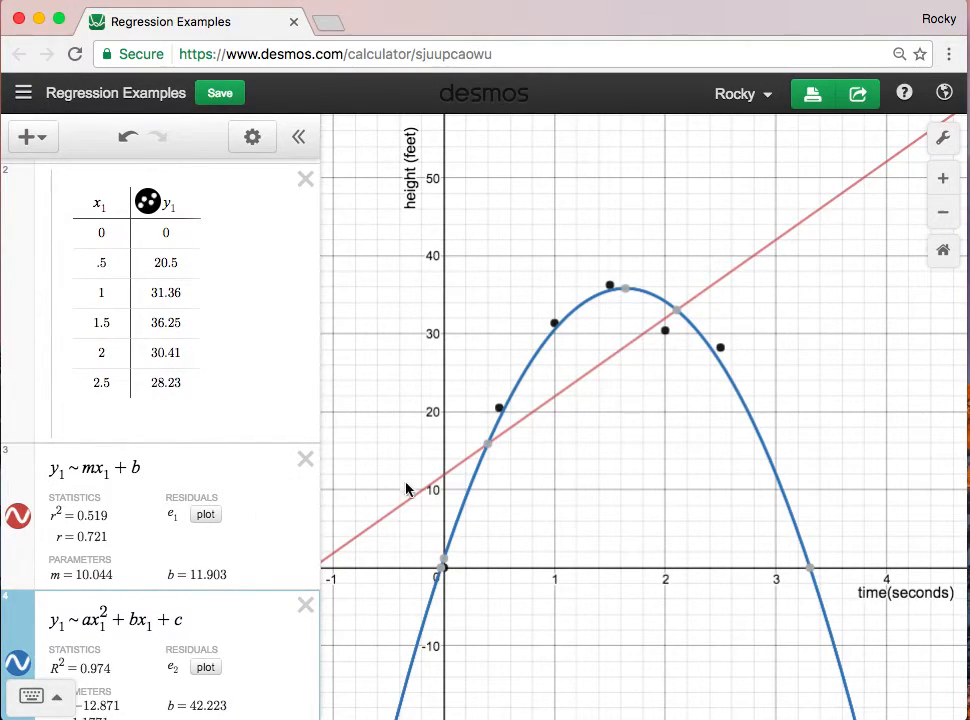
- Add a sine regression below the quadratic one, y₁ ~ a·sin(bx₁ + c) + d
scroll(184, 540, down, 2)
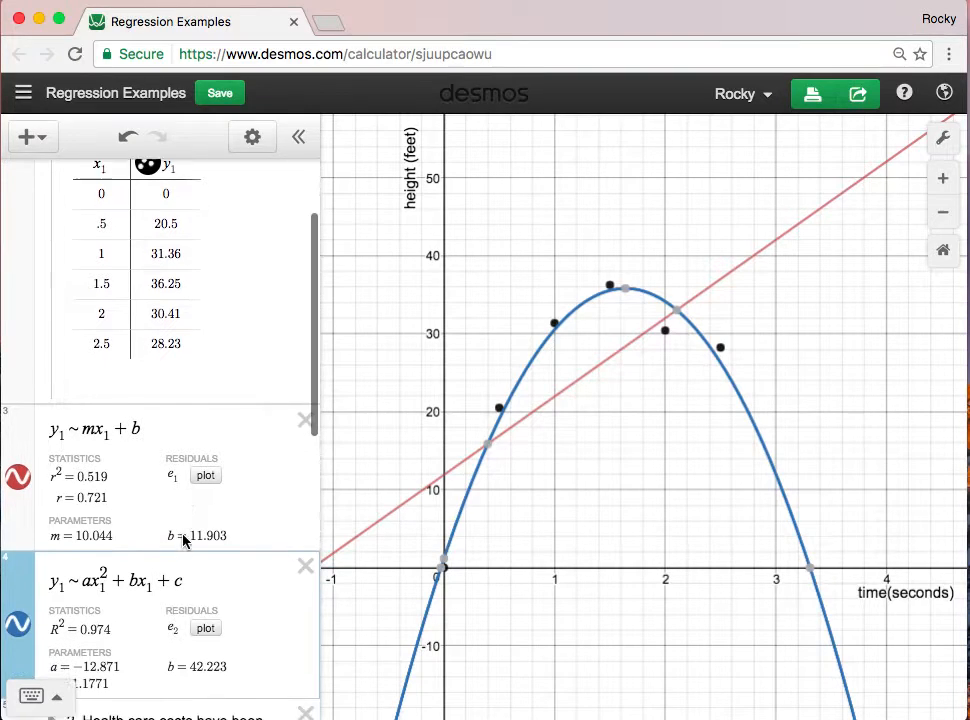
scroll(184, 540, down, 5)
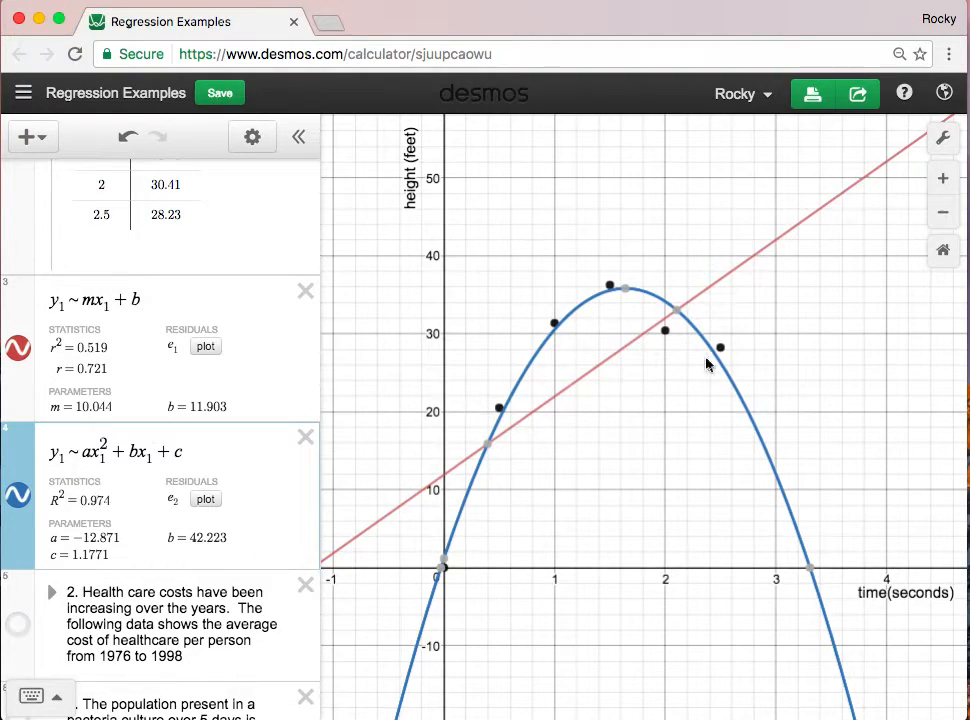
click(38, 136)
click(72, 187)
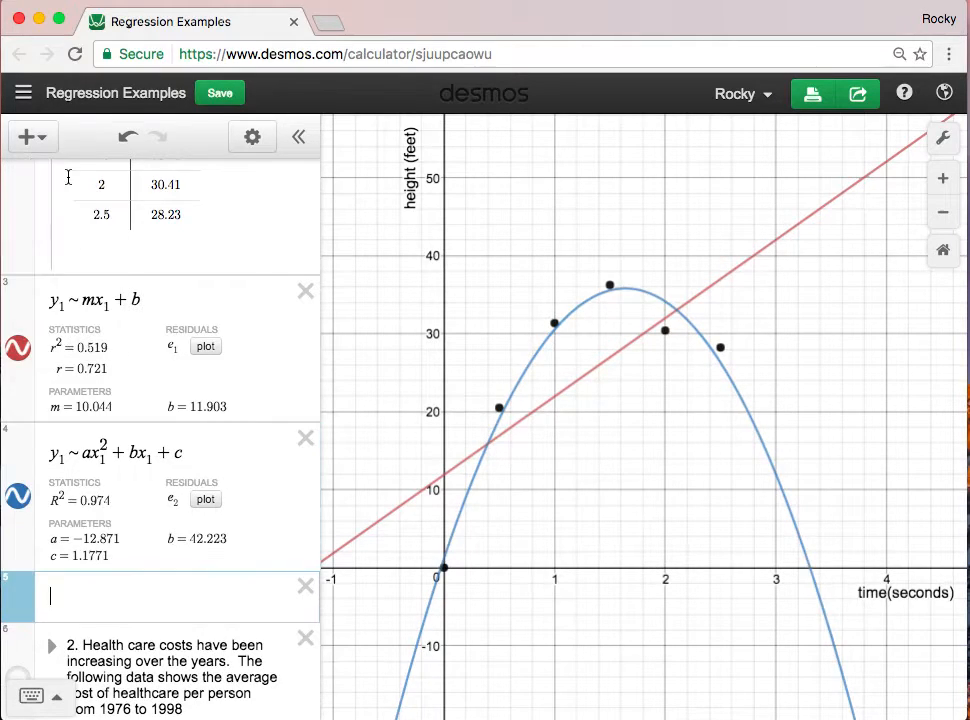
text(y1)
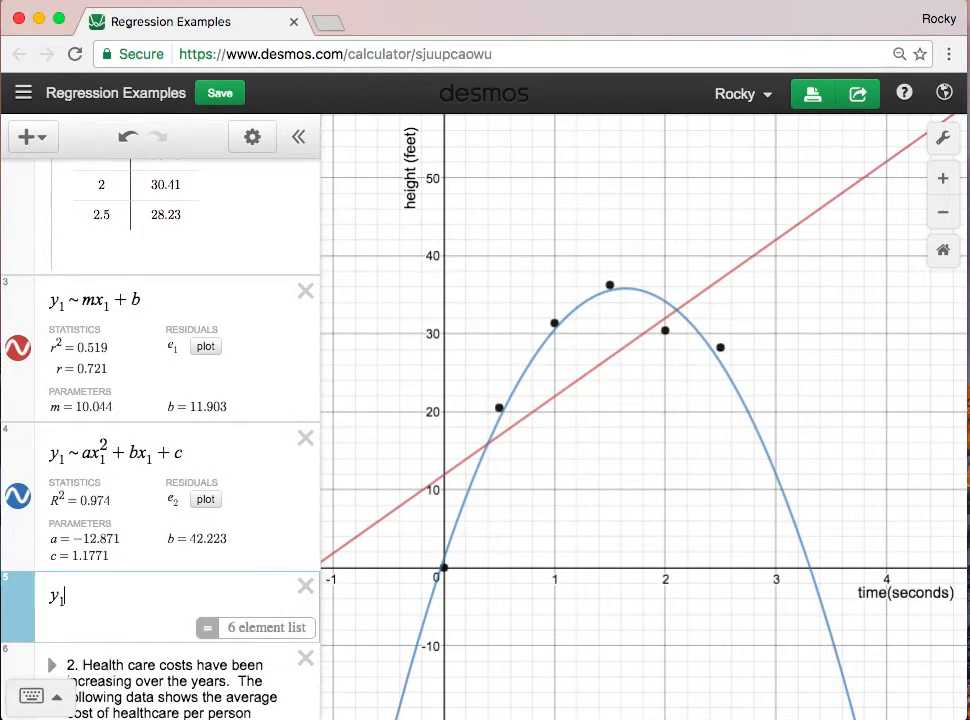
text(~)
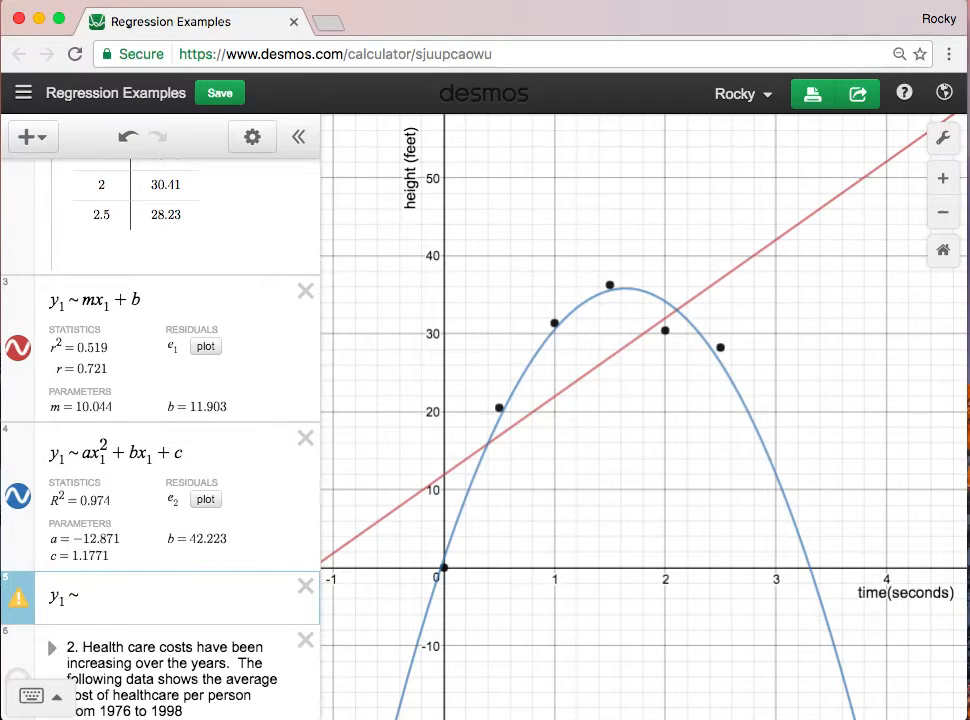
text(a*sin()
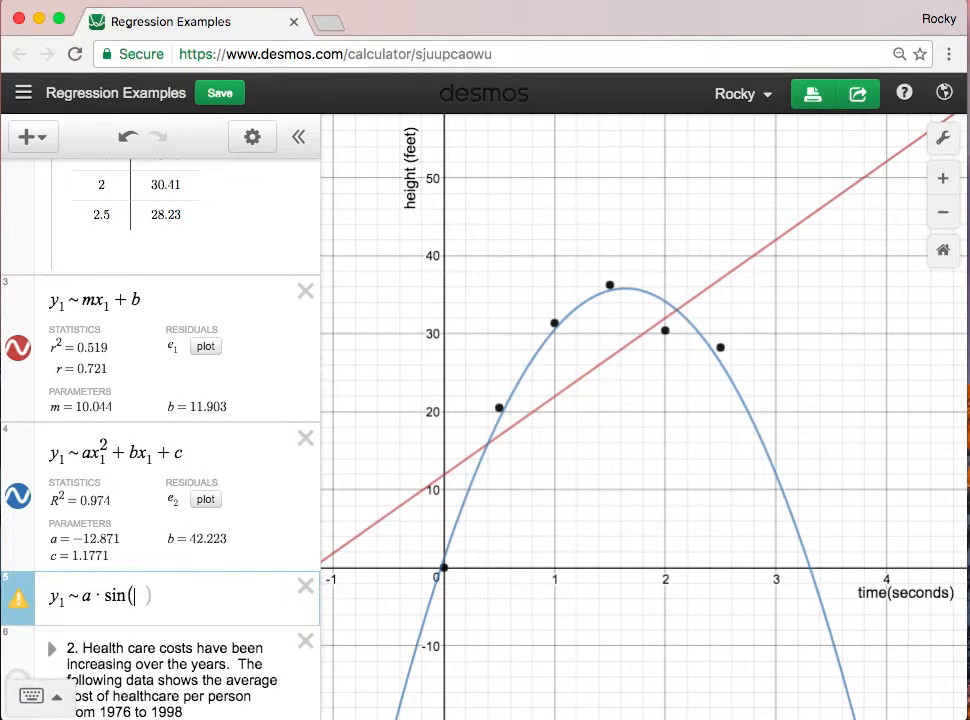
text(bx_1)
text(+c)
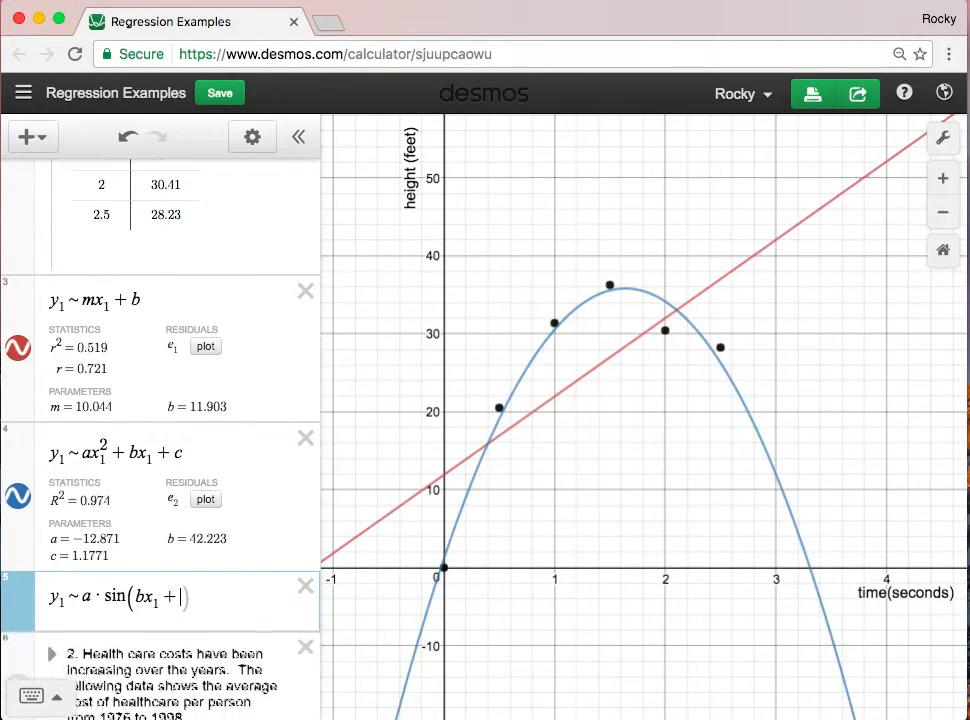
key(Right)
text(+ d)
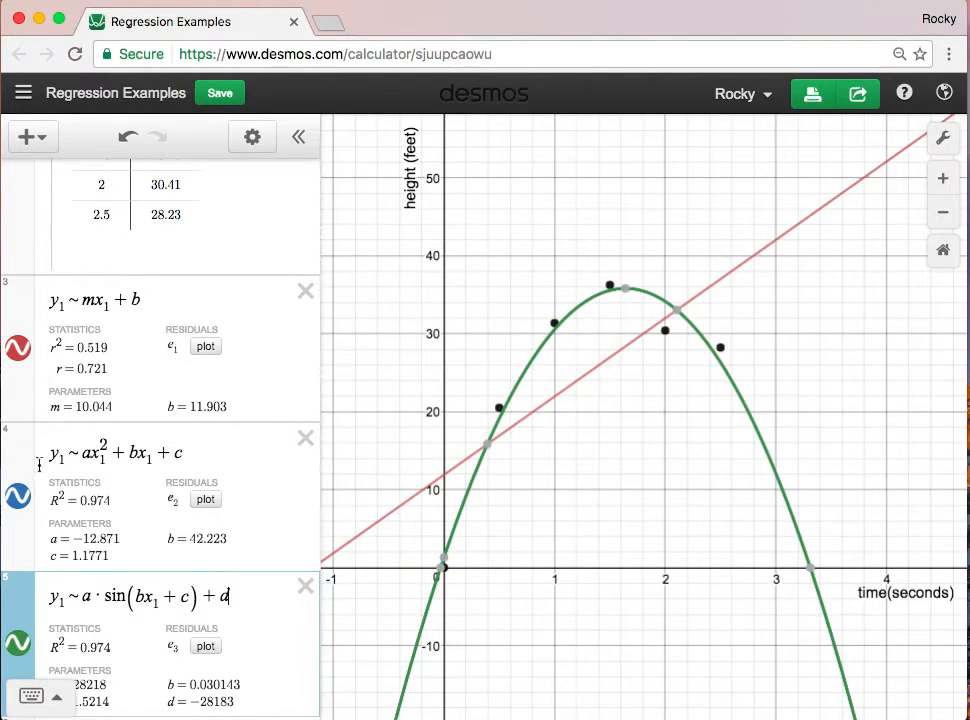
- Hide the quadratic and linear regression curves to view the sine fit alone, and show both again
click(18, 495)
click(19, 350)
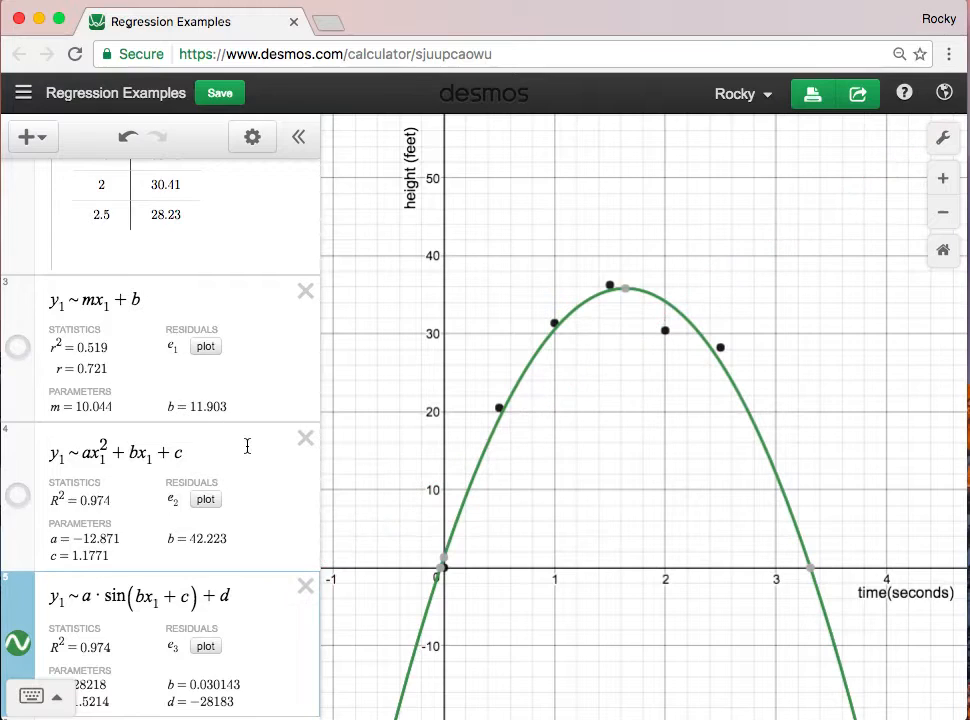
click(25, 498)
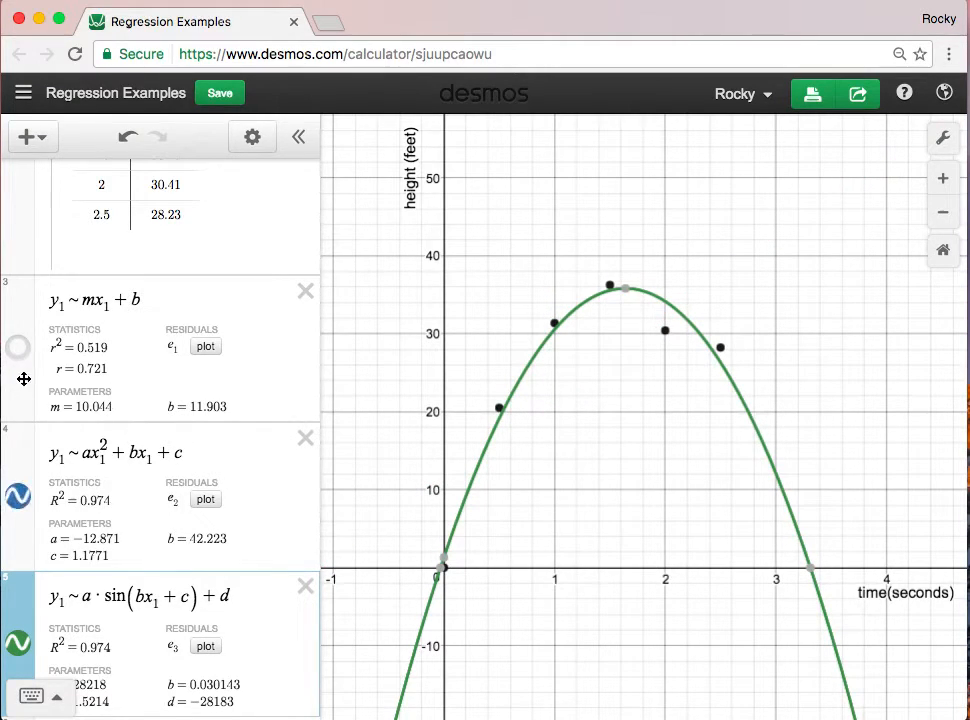
click(19, 349)
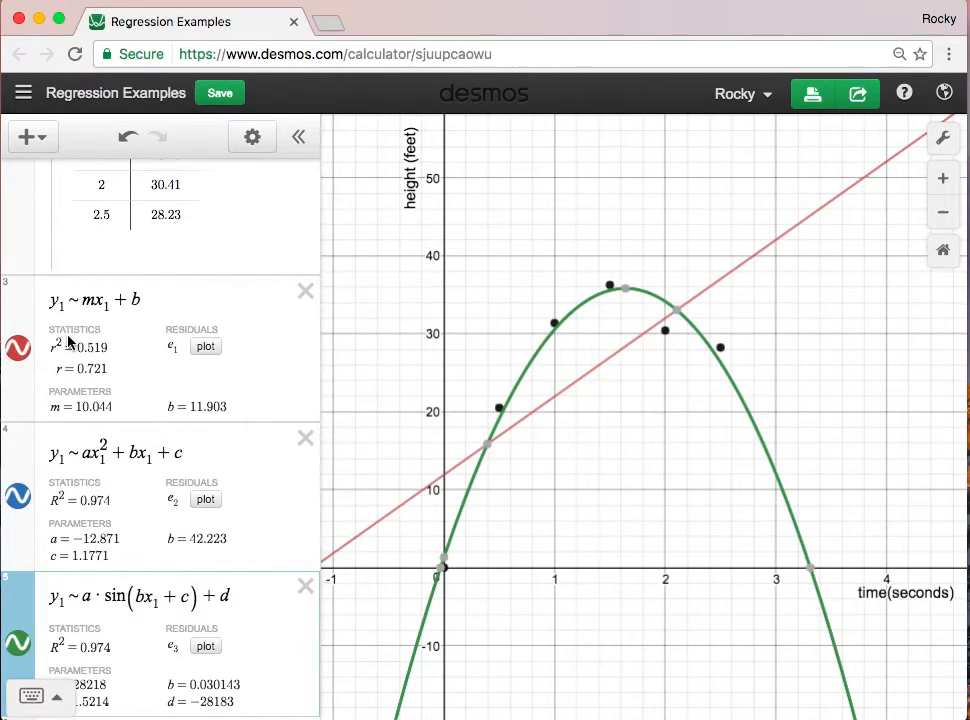
- Rewrite the sine regression with b factored out, as y₁ ~ a·sin(b(x₁ − c)) + d
scroll(192, 467, down, 3)
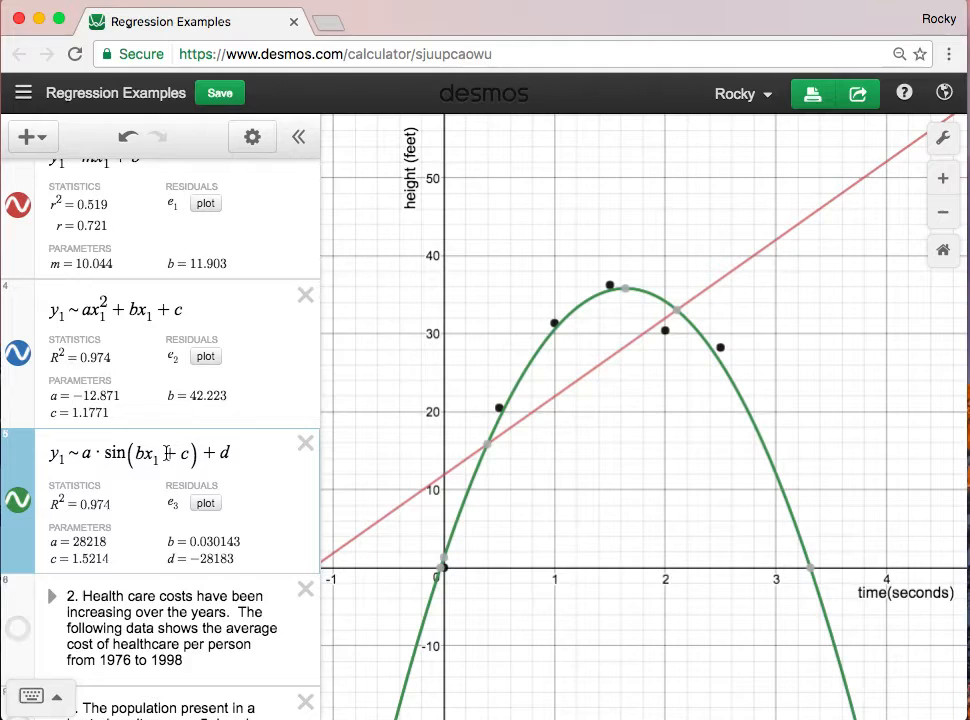
text(()
key(BackSpace)
text(-)
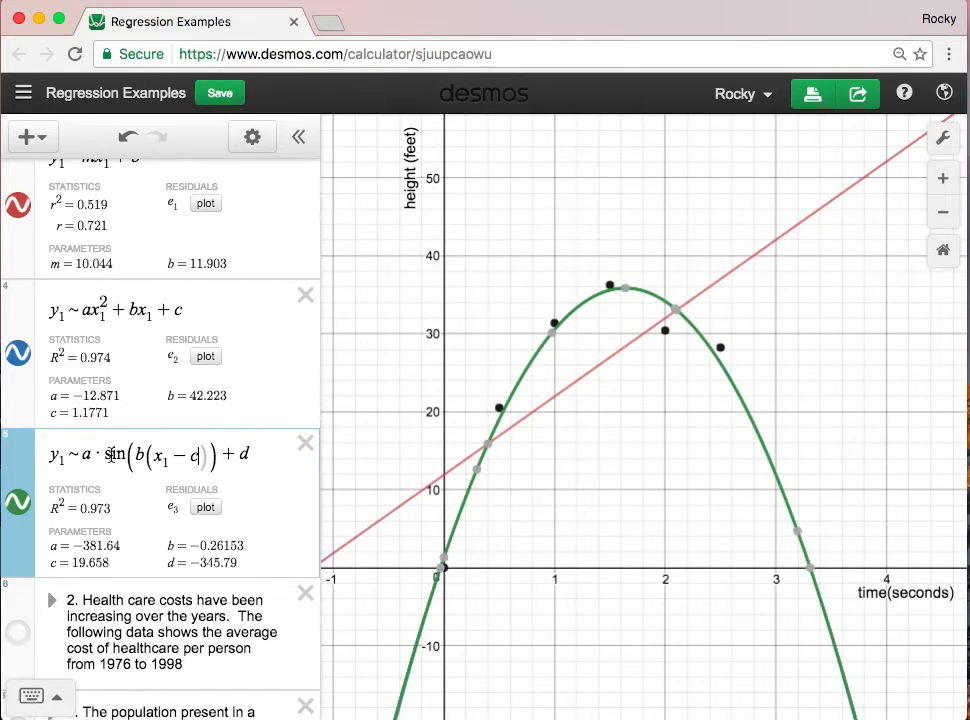
click(195, 305)
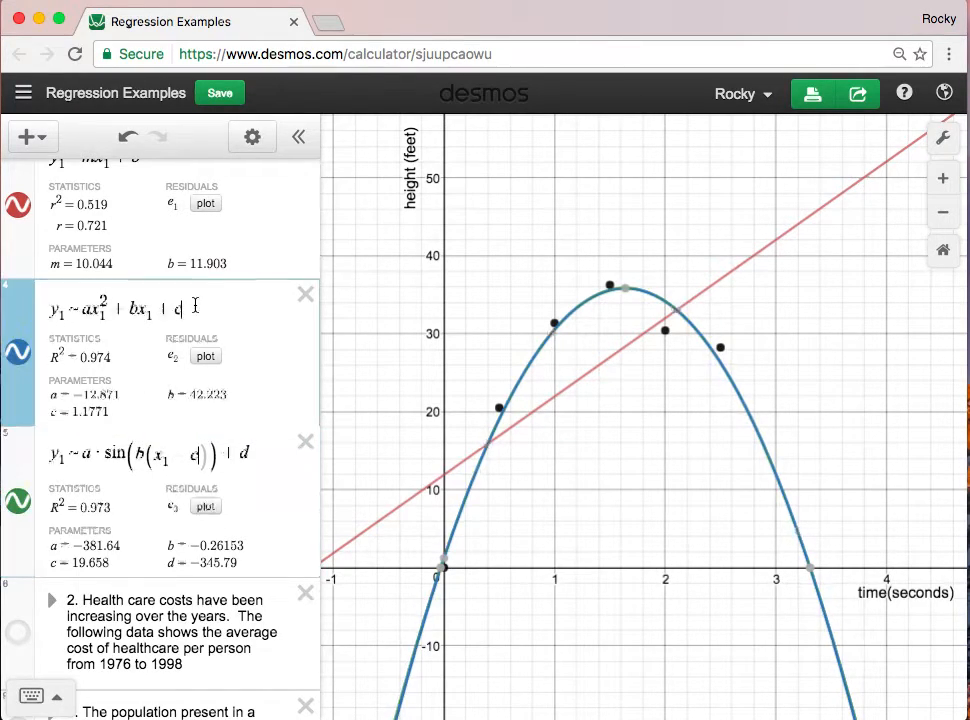
click(45, 146)
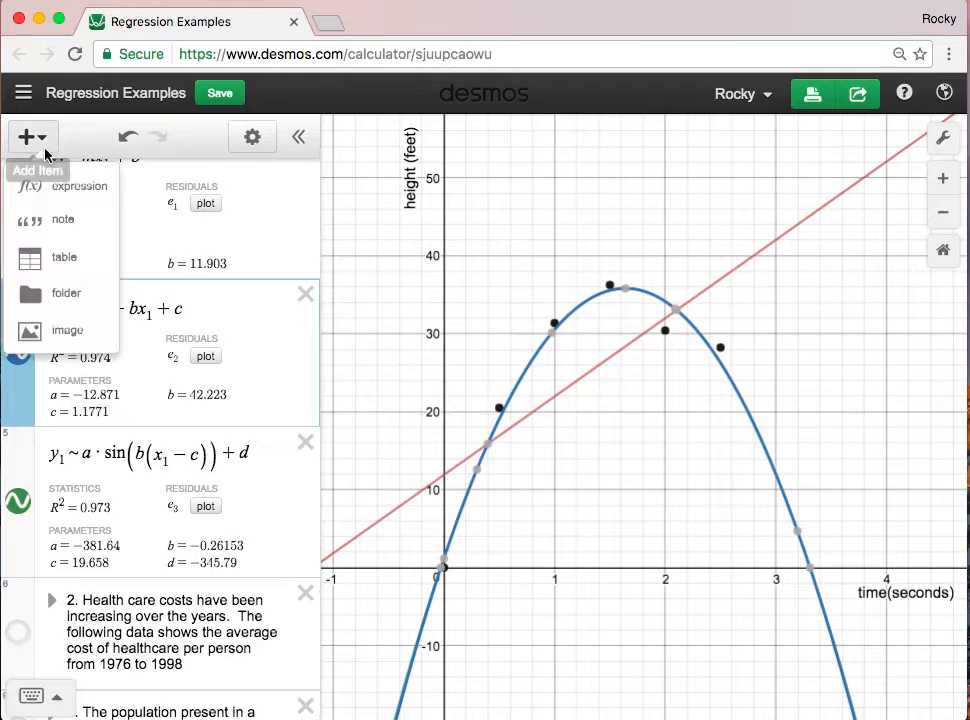
click(61, 257)
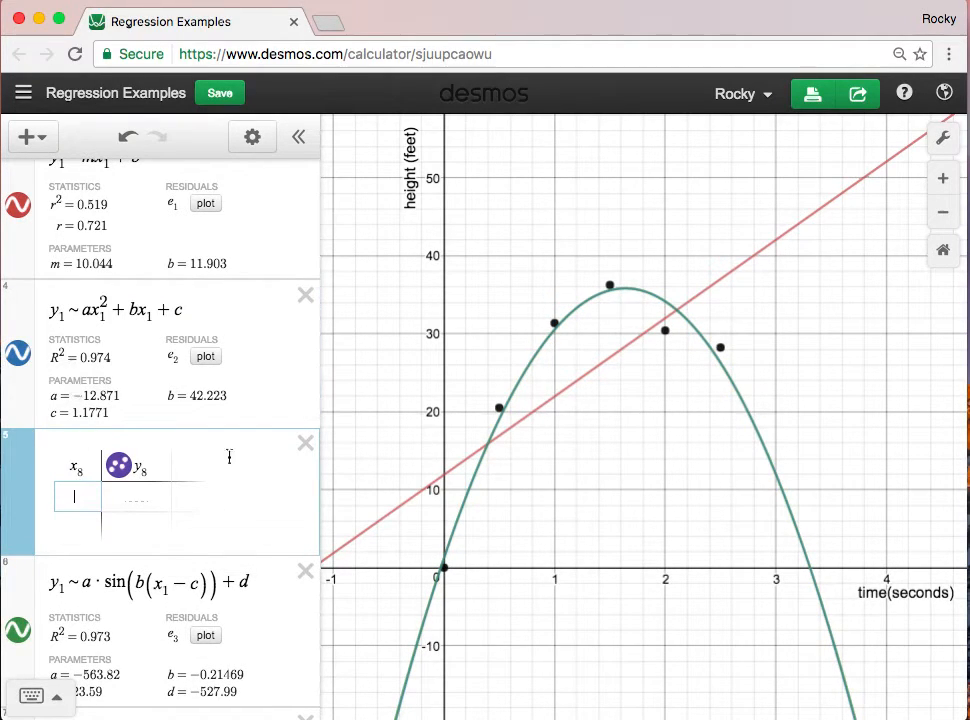
click(305, 444)
- Add a new expression above the quadratic regression containing y₁ ~ k(x − h)² + k
click(36, 144)
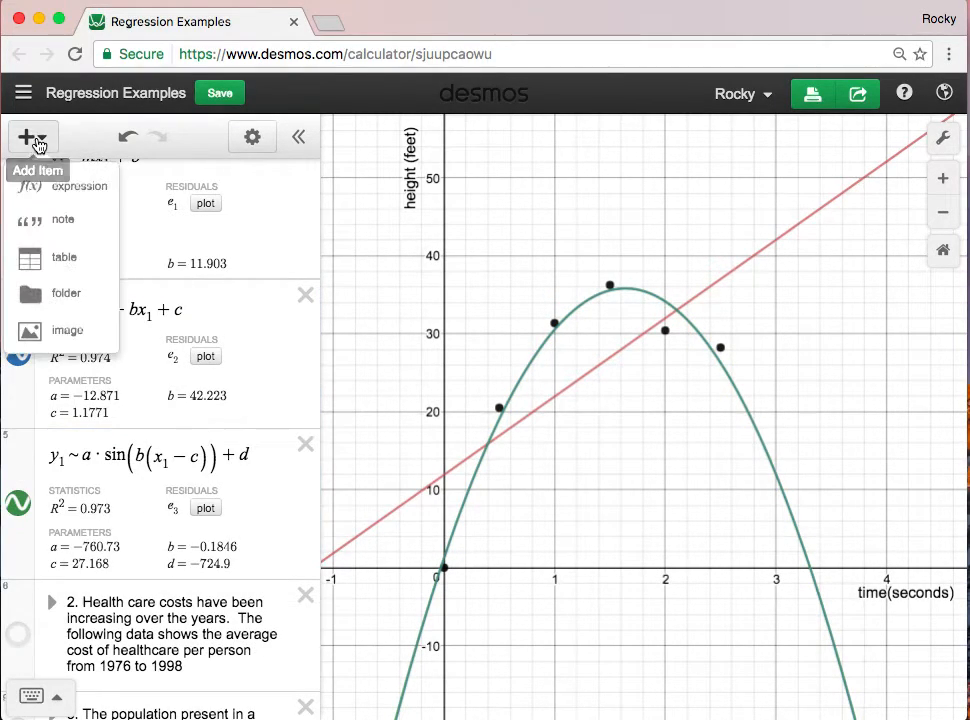
click(45, 186)
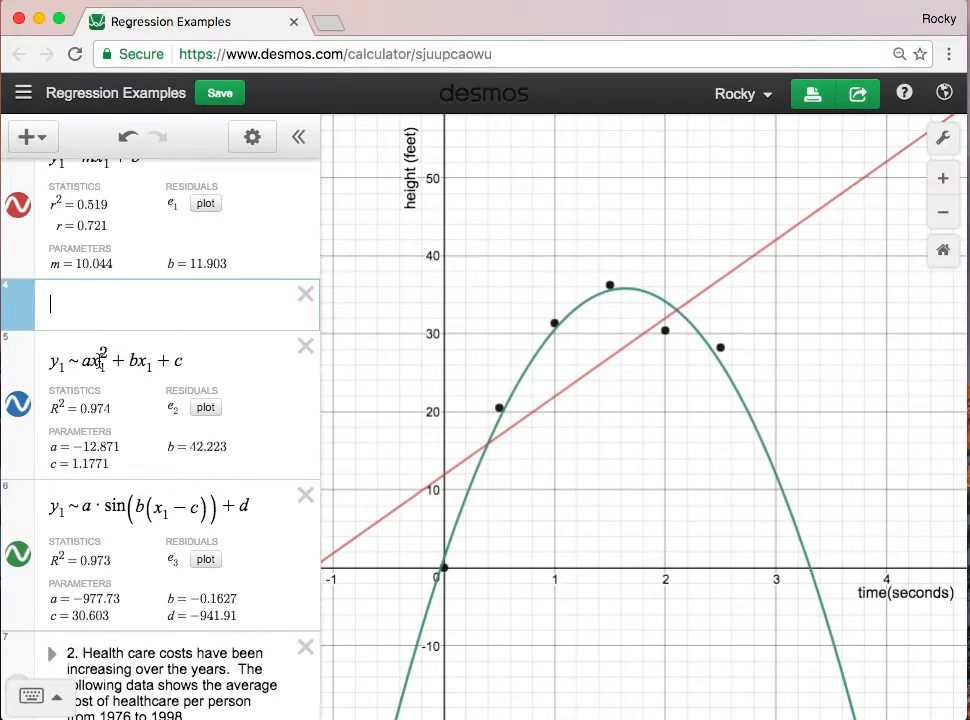
text(y_1~)
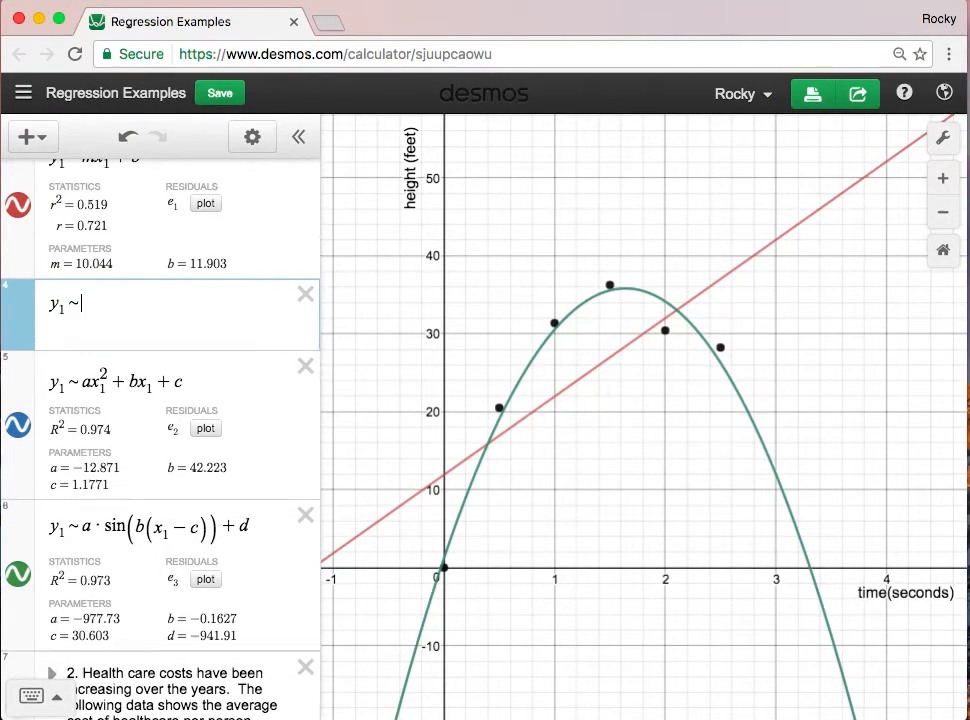
text(k)
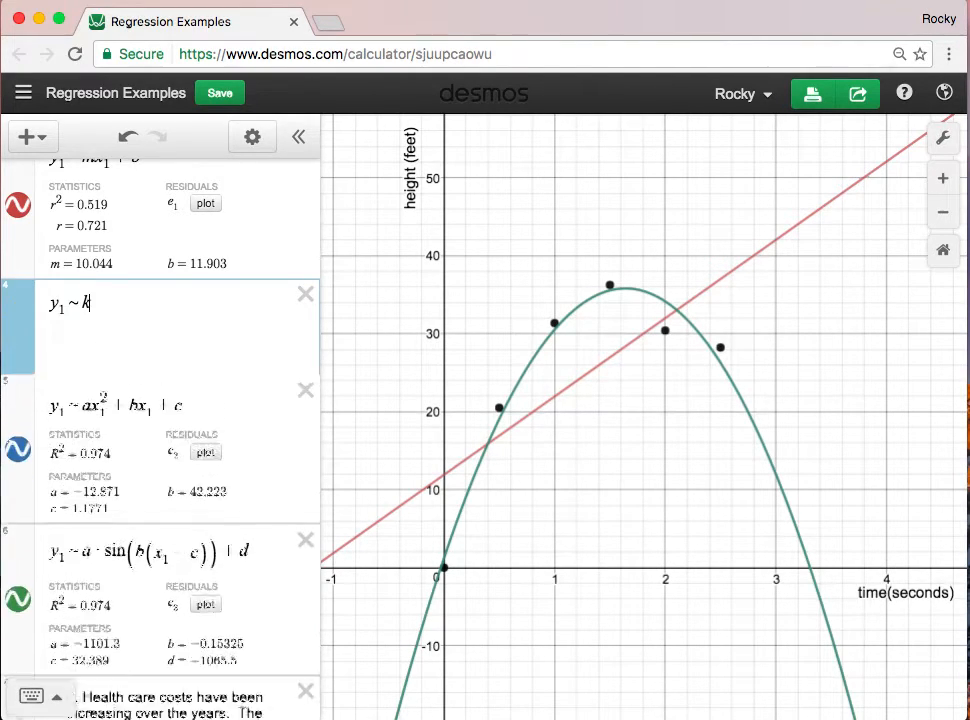
text((x-h)
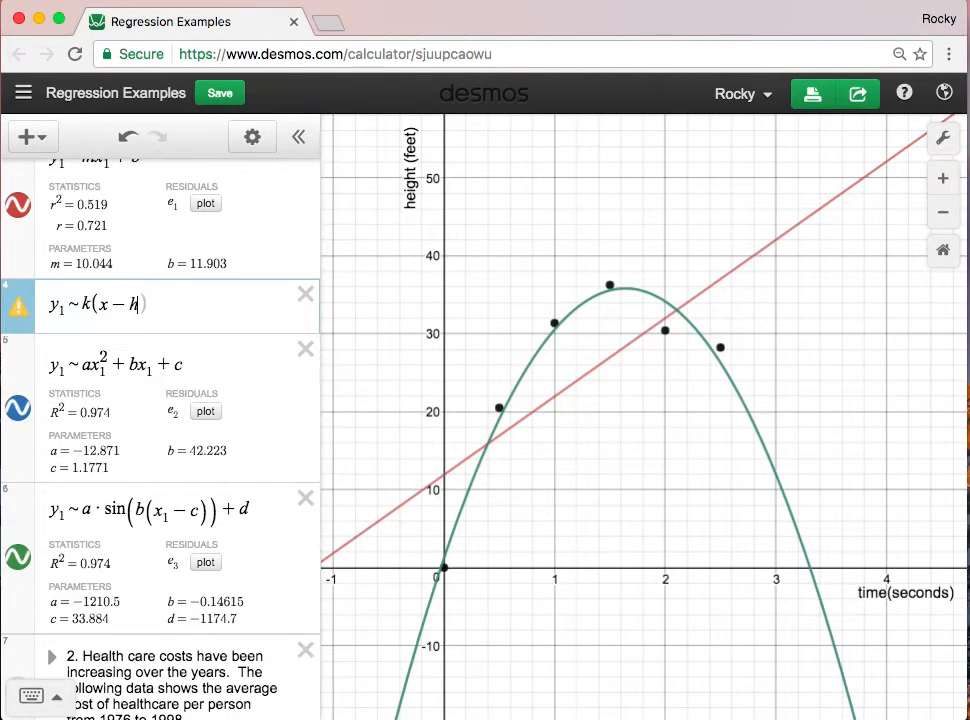
text()^2+k)
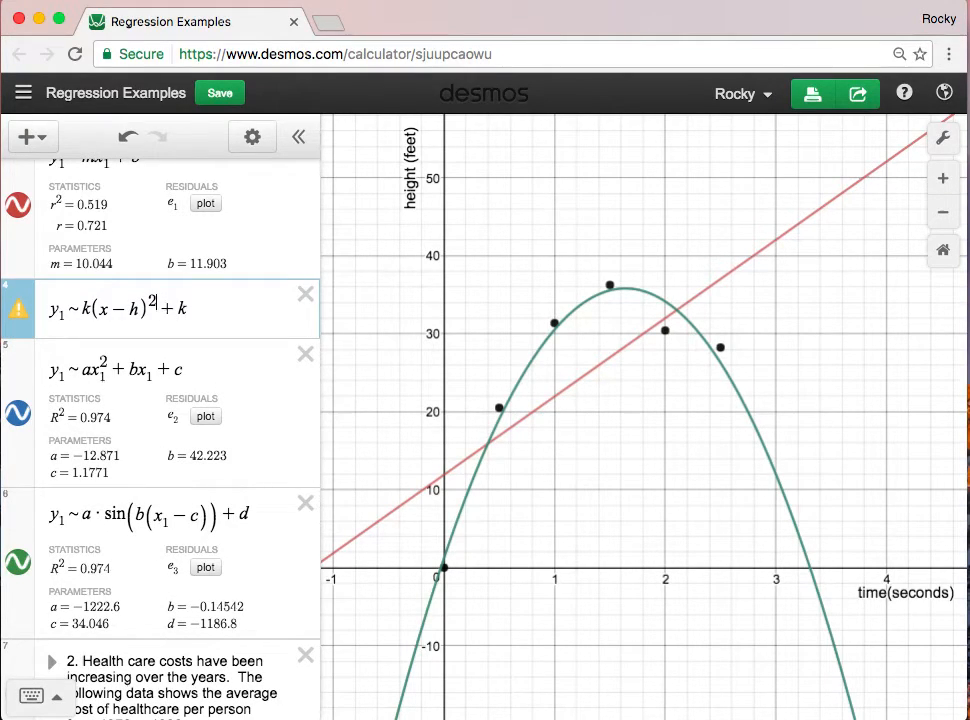
- Correct the vertex-form regression to y₁ ~ a(x₁ − h)² + k, using a as the leading coefficient and x₁ as the variable
key(Right)
text(2)
key(Left)
key(Left)
key(Left)
key(Left)
key(Left)
key(BackSpace)
text(a)
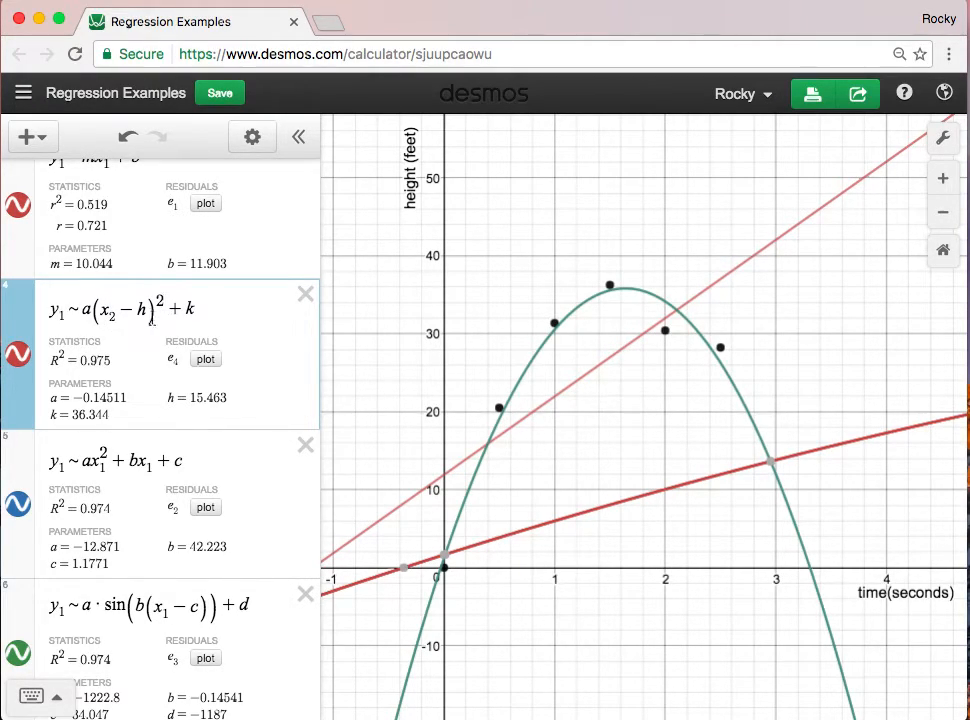
click(118, 315)
key(BackSpace)
text(_1)
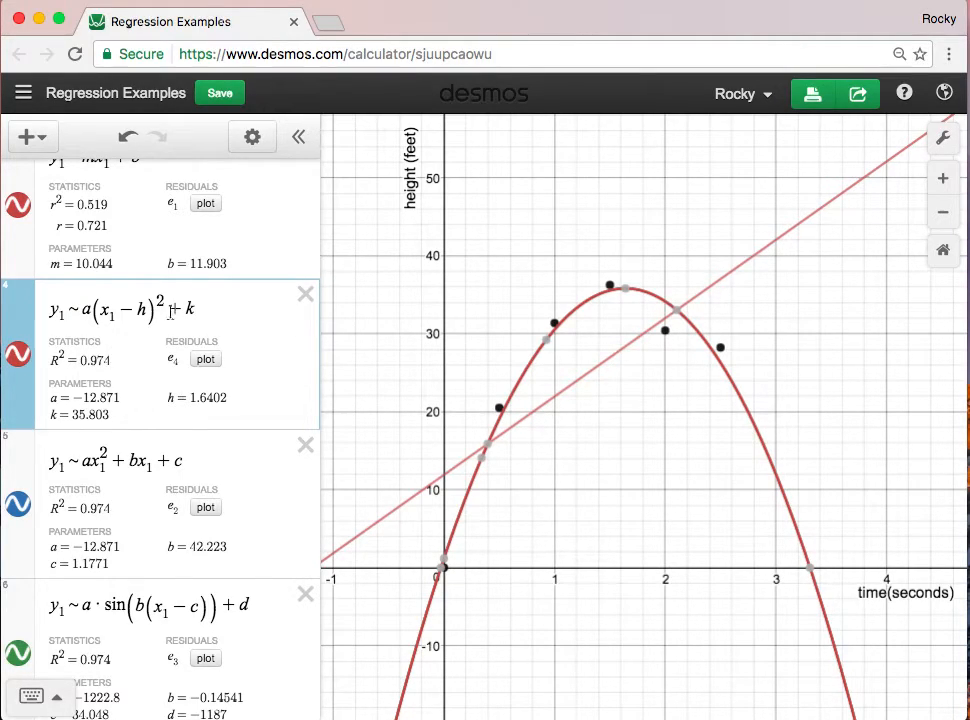
- Delete the vertex-form regression above the standard-form quadratic and look over the linear, quadratic and sine regressions
click(304, 295)
scroll(235, 265, up, 3)
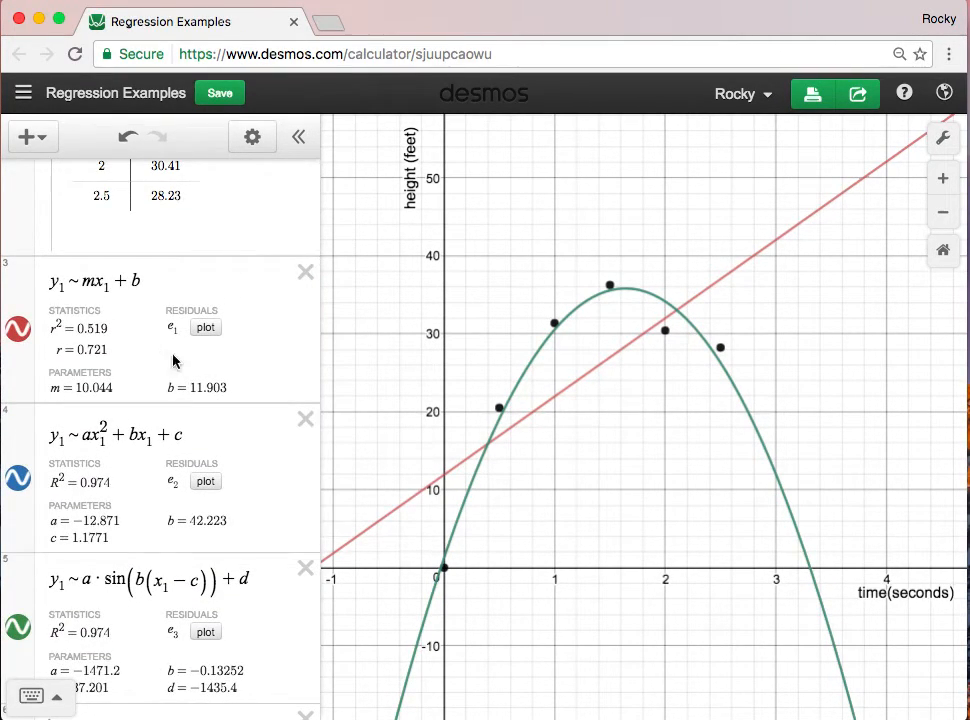
scroll(169, 450, down, 2)
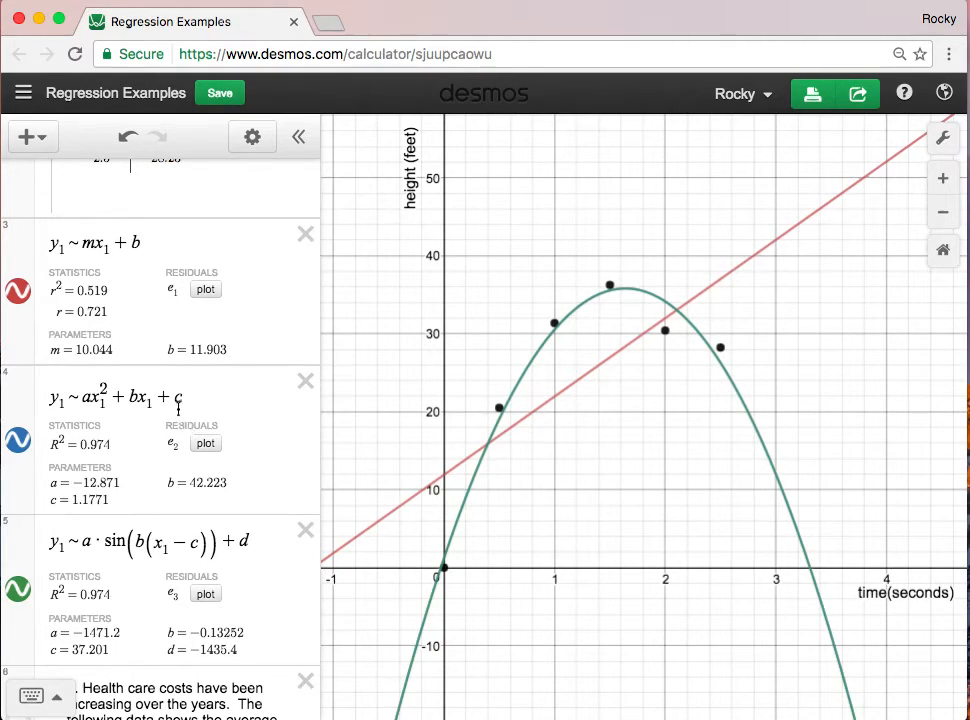
scroll(160, 357, up, 1)
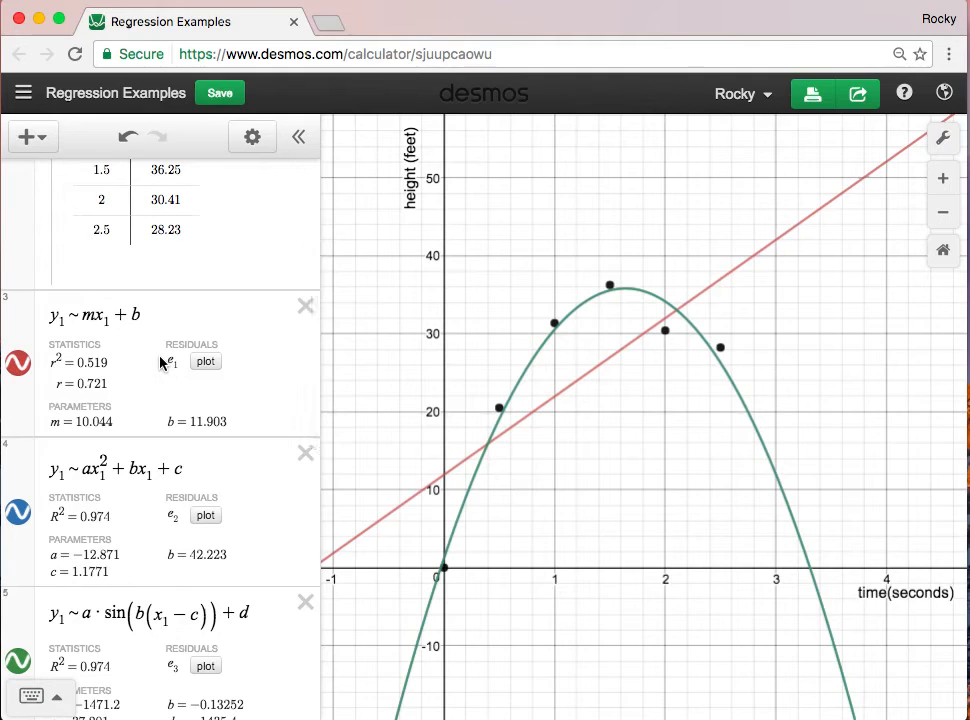
scroll(160, 363, down, 1)
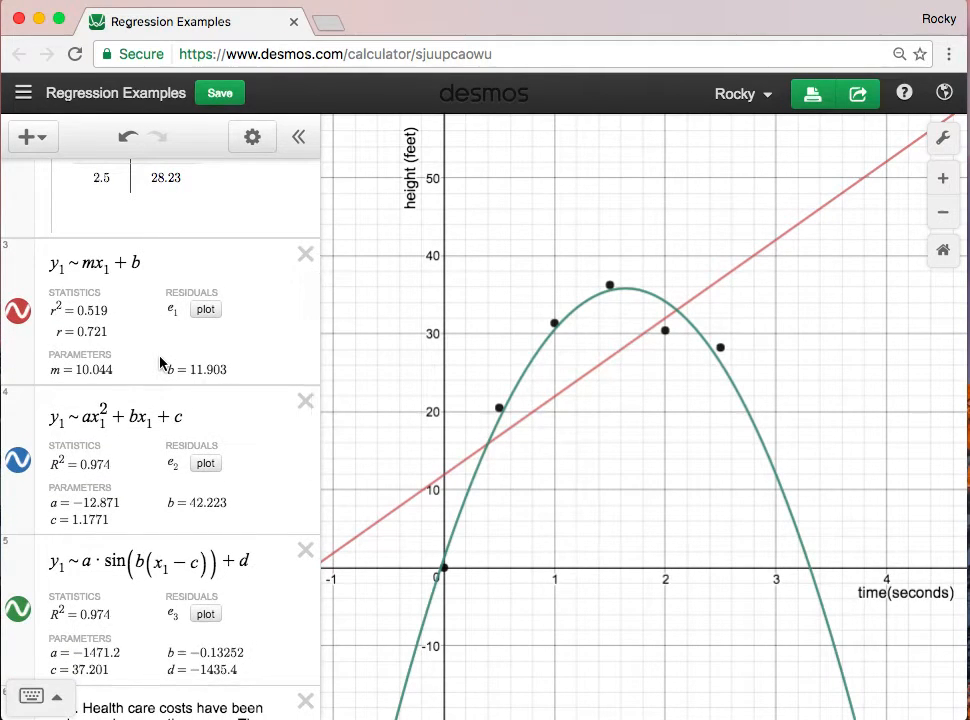
- Look through the problem folders, expanding and collapsing folder 6, and collapse and re-expand the projectile folder to check which items it contains
scroll(160, 363, up, 3)
scroll(160, 363, up, 2)
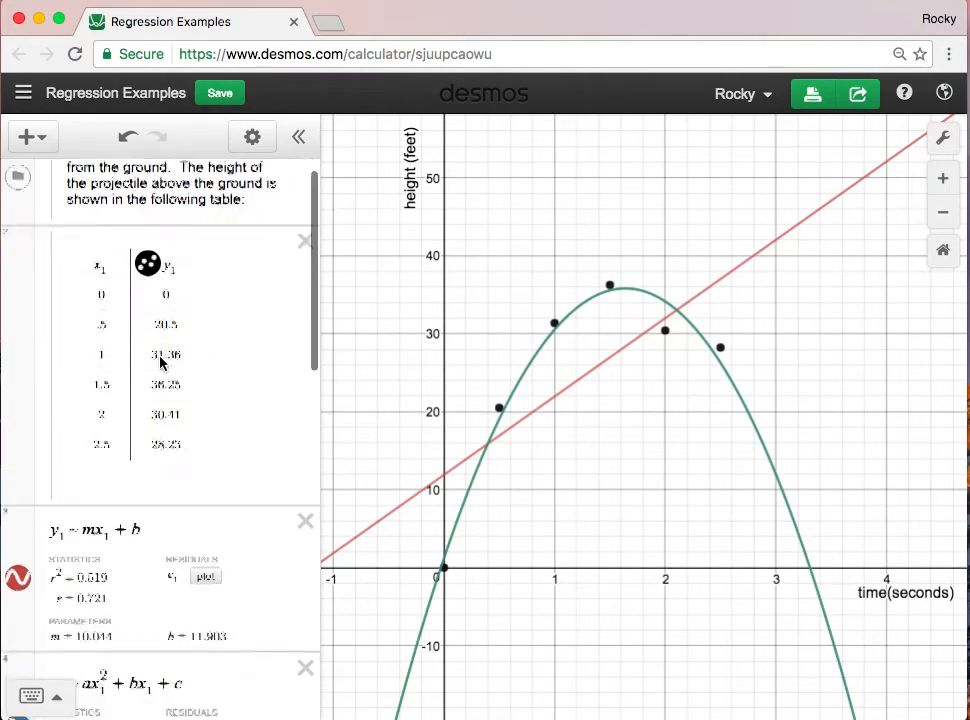
scroll(160, 363, down, 10)
scroll(160, 363, down, 2)
click(53, 407)
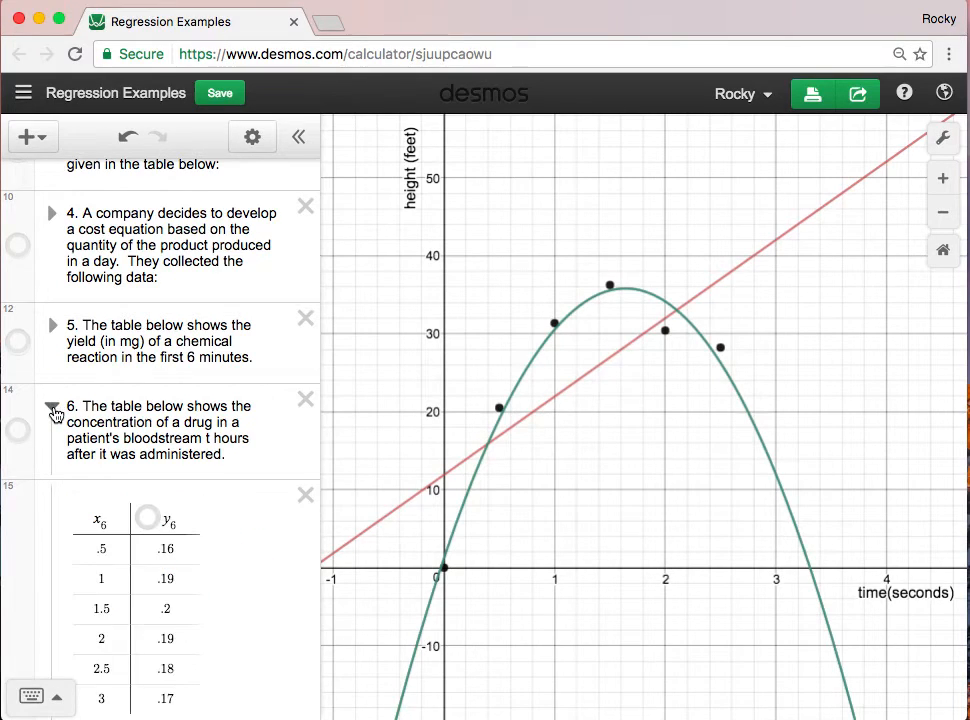
click(53, 408)
scroll(74, 404, up, 10)
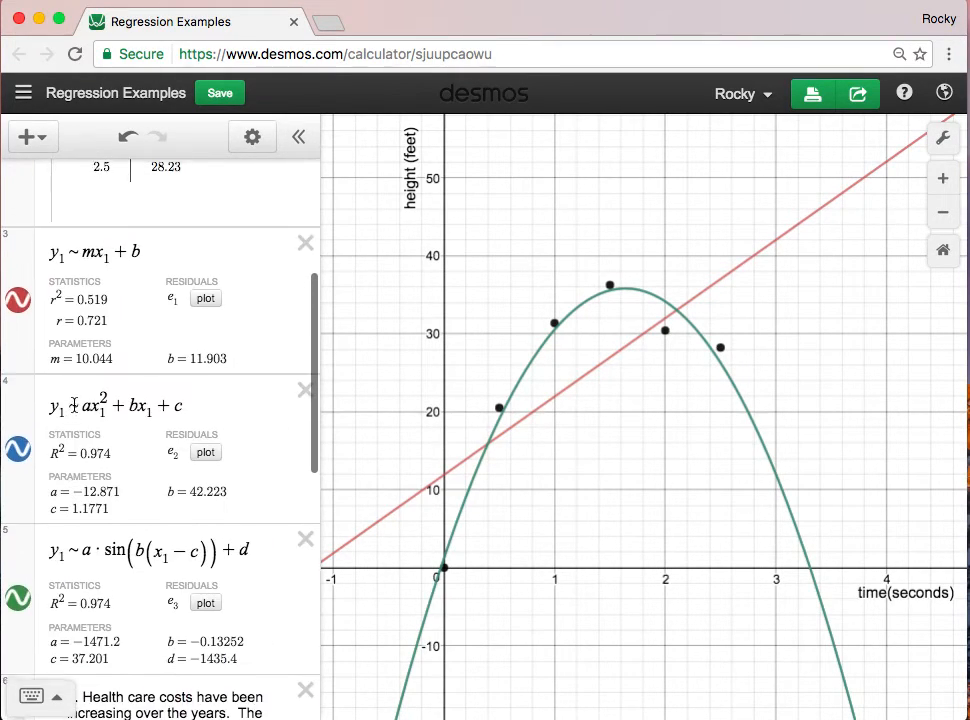
scroll(74, 404, up, 3)
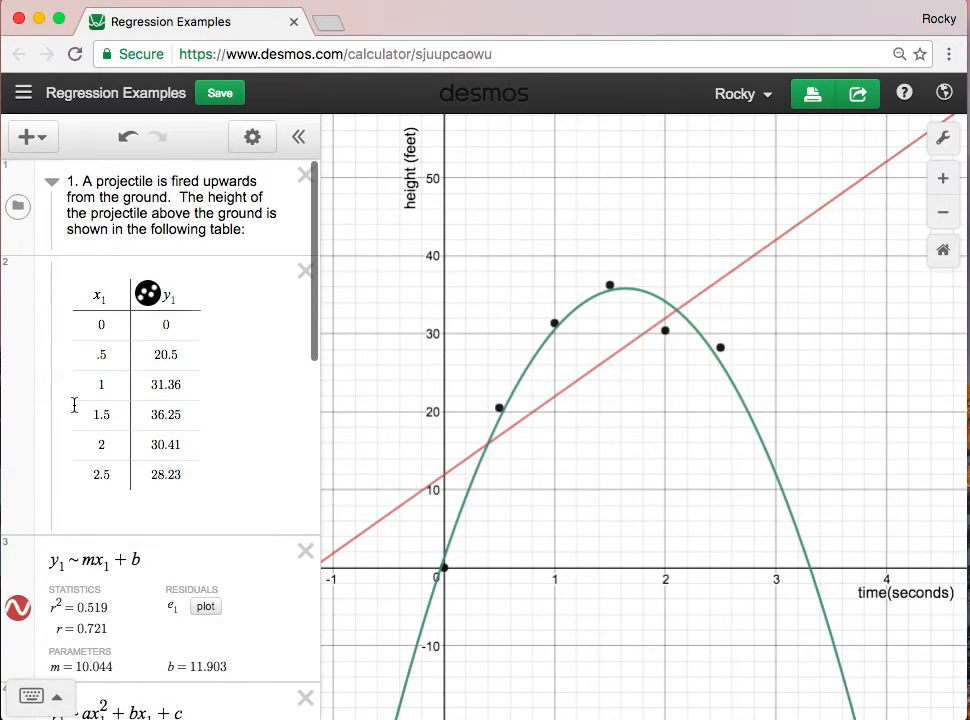
click(55, 186)
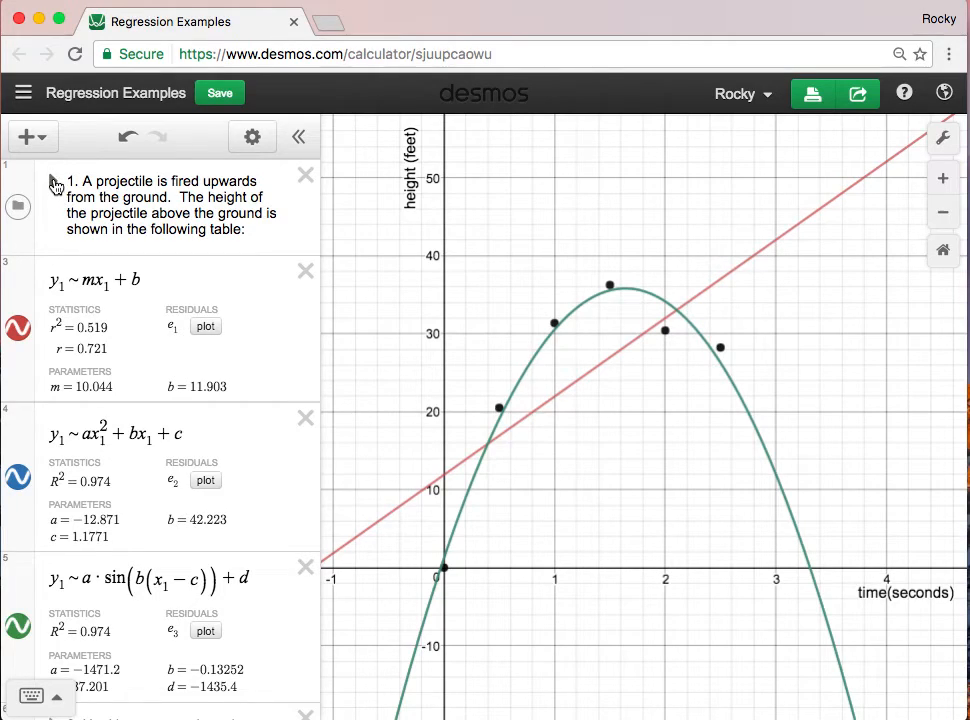
click(55, 186)
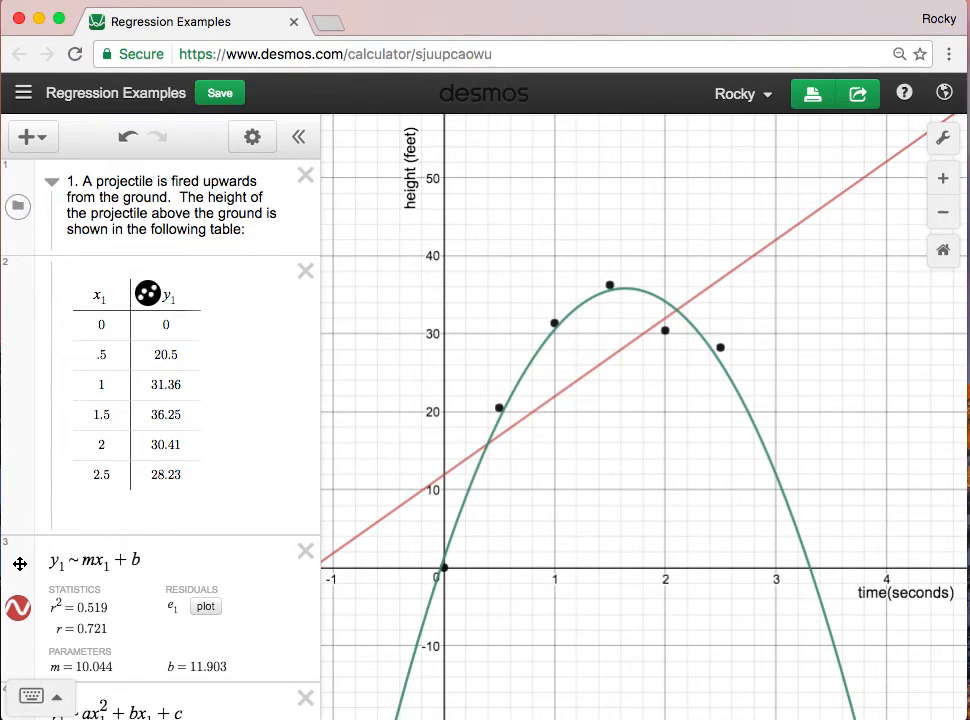
- Move the linear, quadratic and sine regressions into the projectile folder, keeping that order below its data table
drag(22, 564, 22, 542)
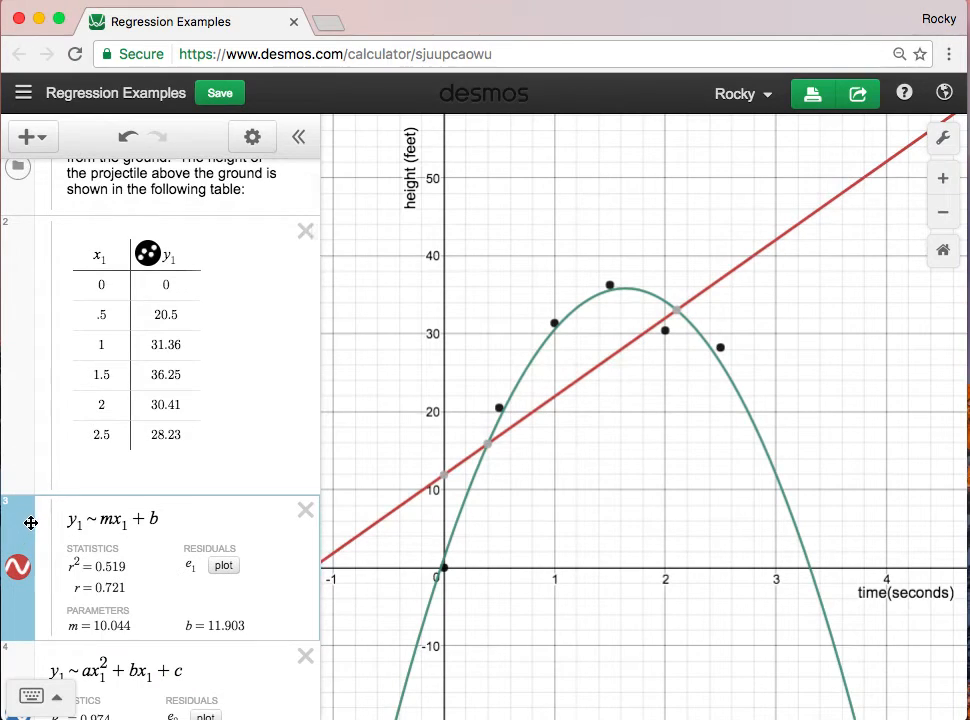
scroll(30, 520, down, 2)
click(18, 566)
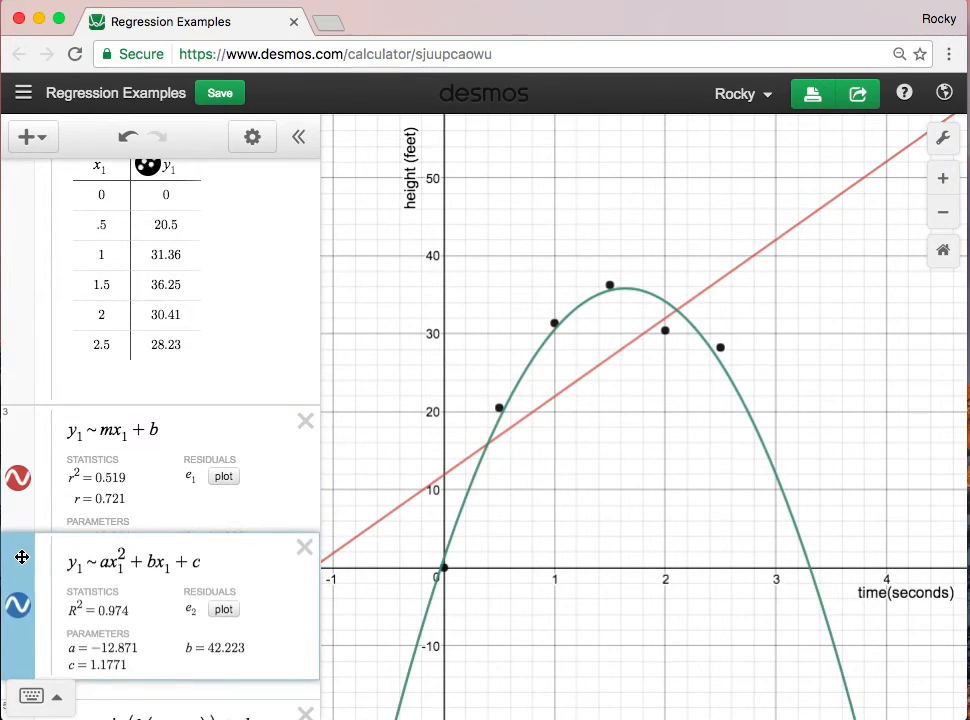
scroll(20, 560, down, 3)
click(21, 568)
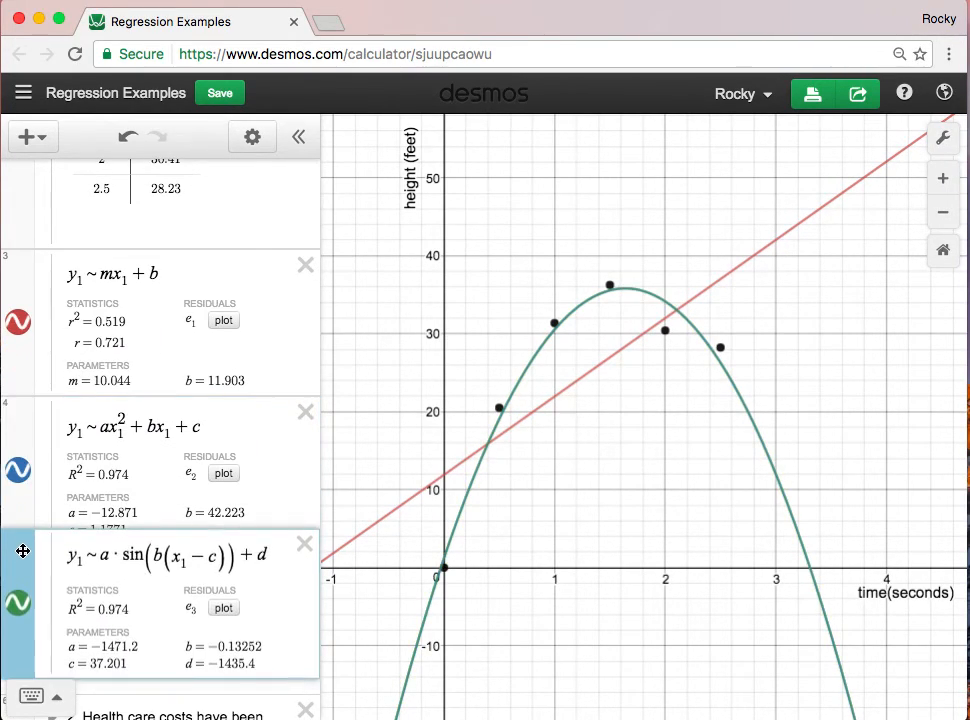
scroll(54, 524, down, 1)
- Collapse the projectile folder and toggle the visibility of its contents off and back on
scroll(54, 524, up, 5)
scroll(54, 528, up, 1)
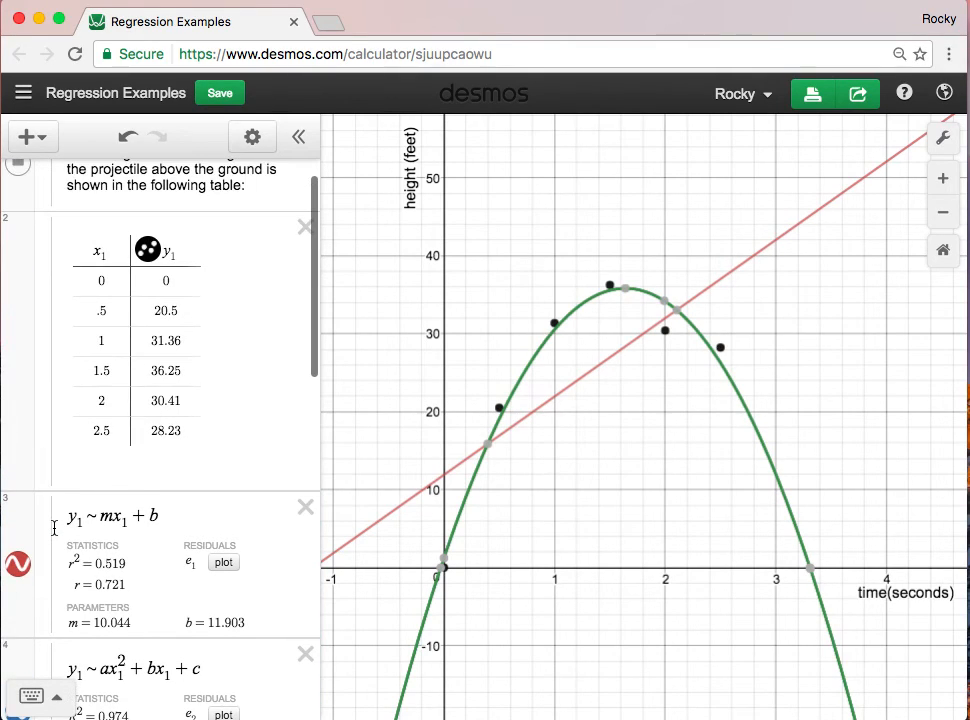
scroll(51, 207, up, 2)
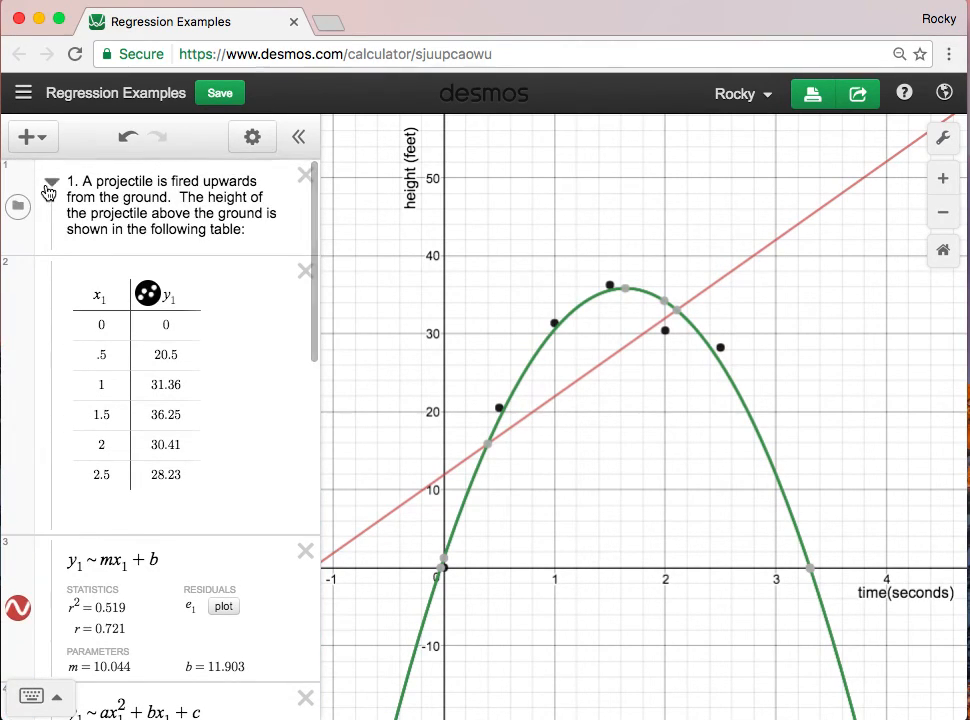
click(52, 186)
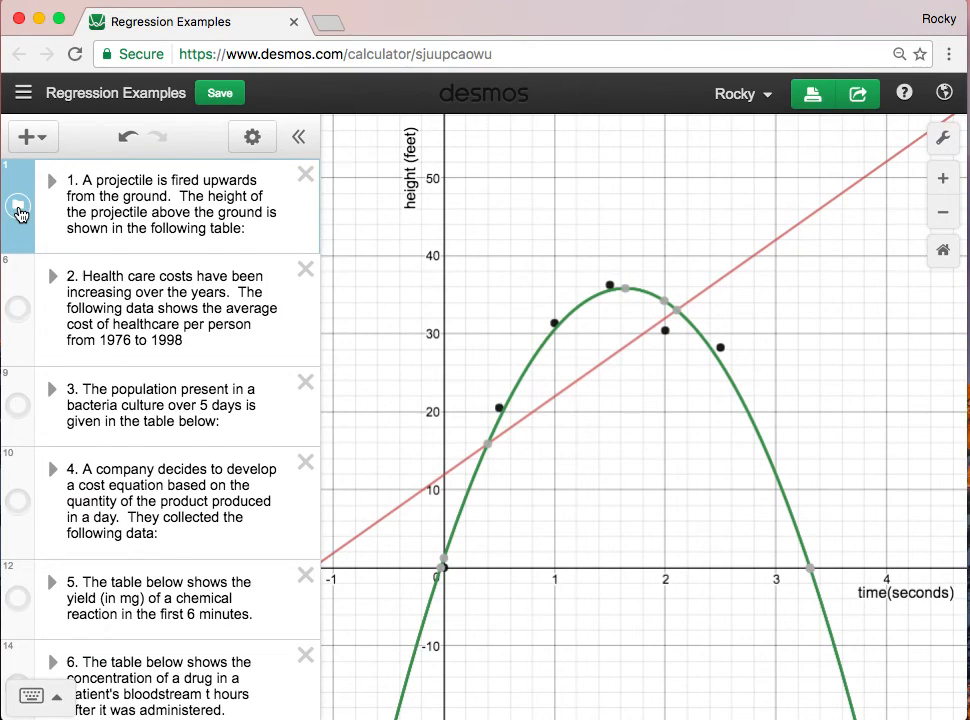
click(18, 207)
click(18, 207)
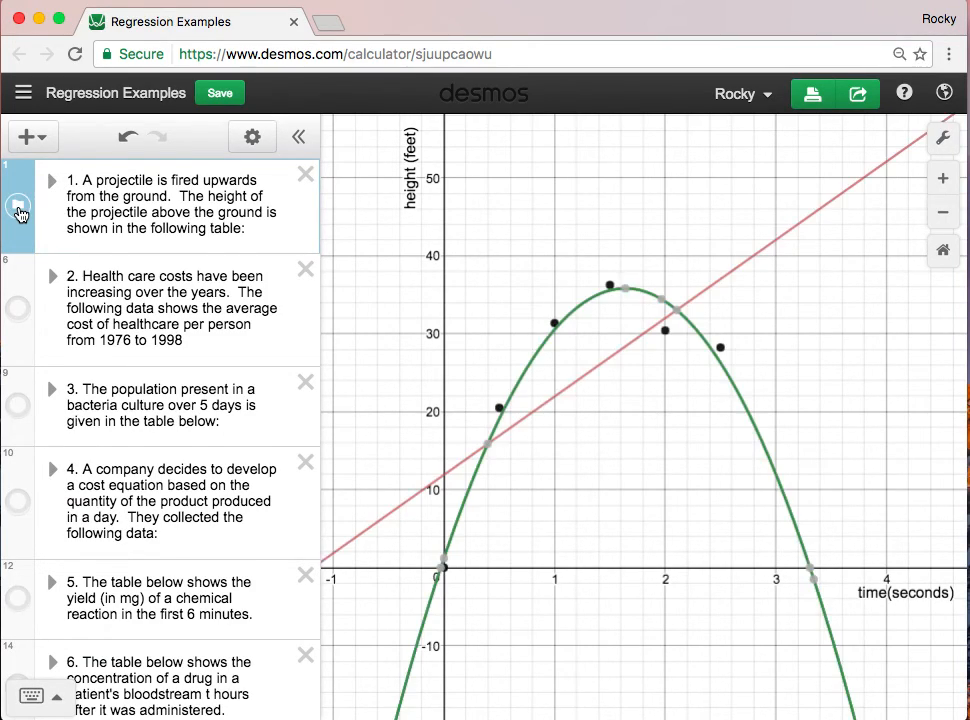